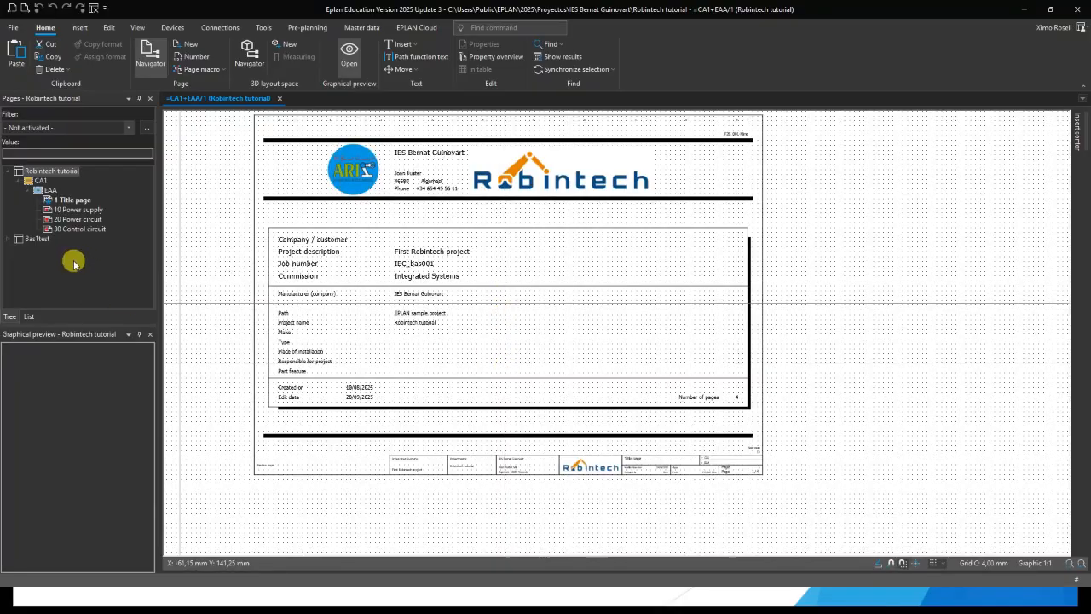
Look through the power supply, power circuit, control circuit and title pages of the Robintech tutorial project.
click(80, 210)
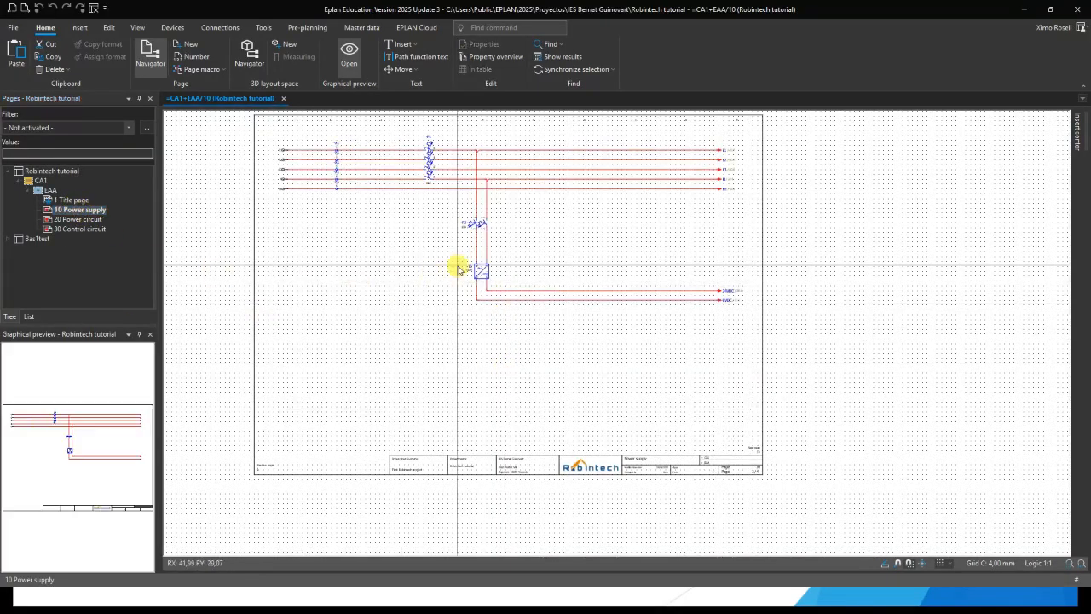
click(79, 220)
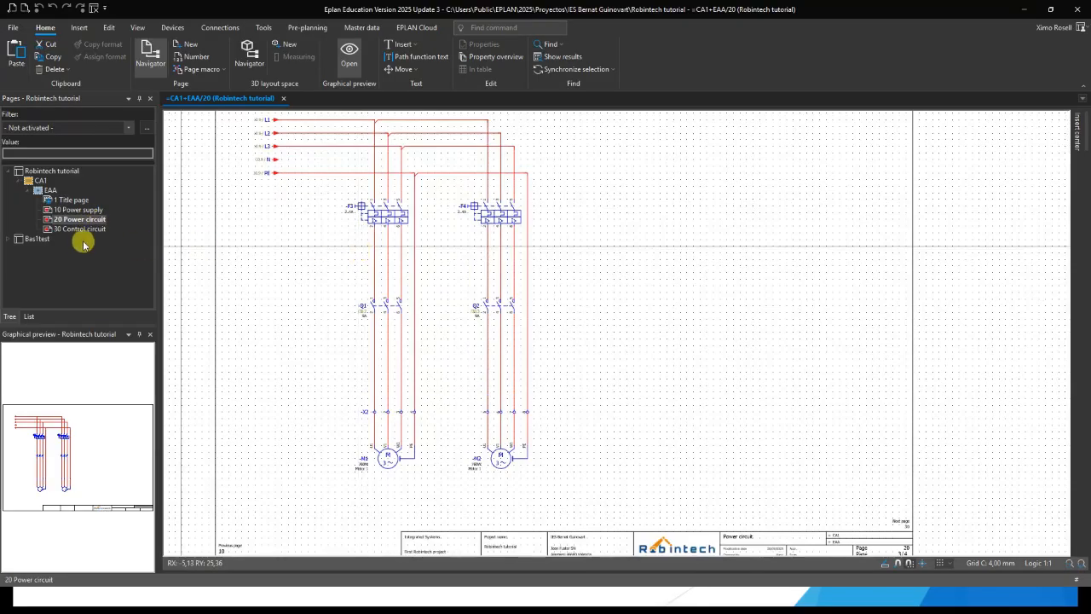
click(81, 229)
scroll(531, 389, up, 4)
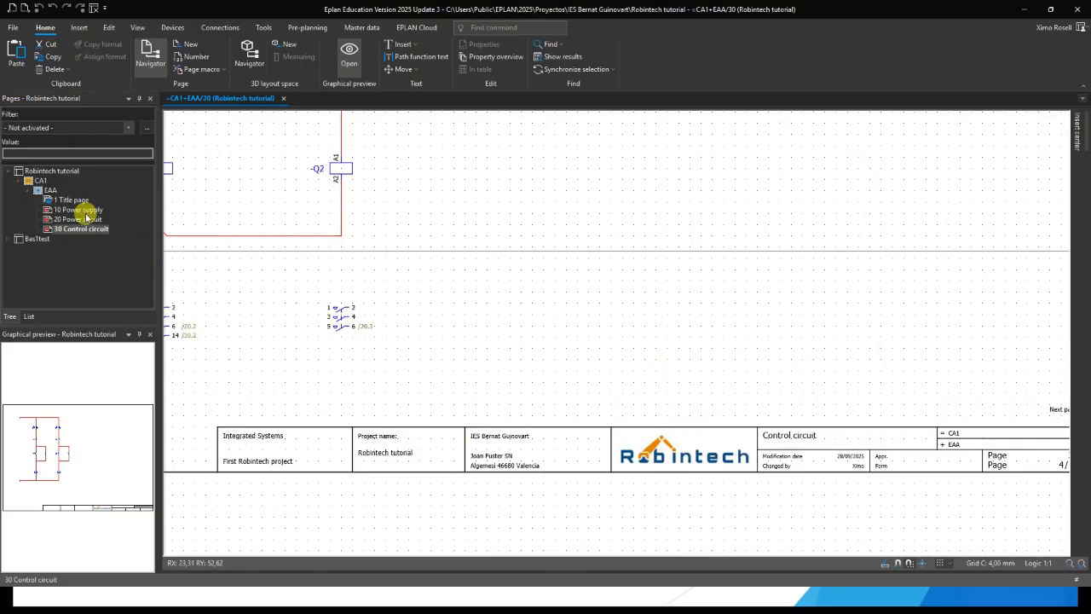
click(73, 199)
scroll(426, 317, down, 3)
middle_drag(431, 267, 505, 376)
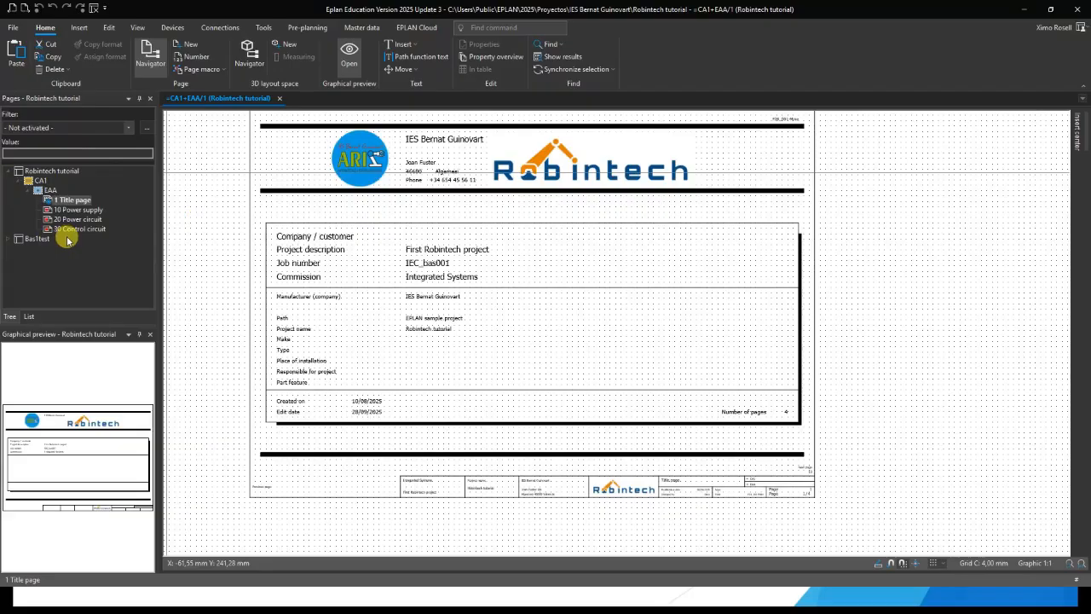
Close the Robintech tutorial project.
click(61, 171)
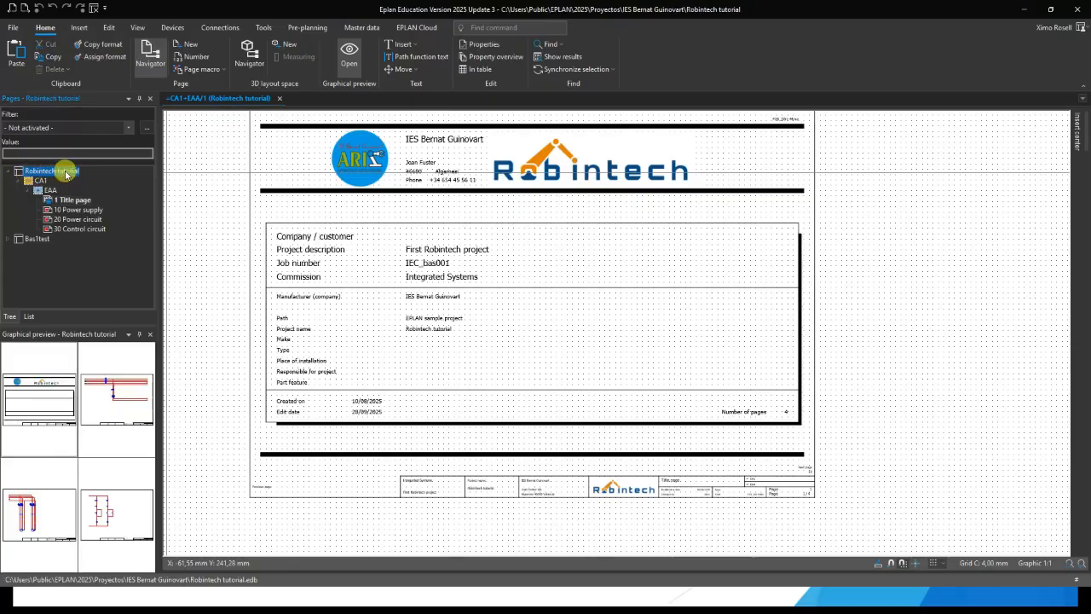
click(13, 30)
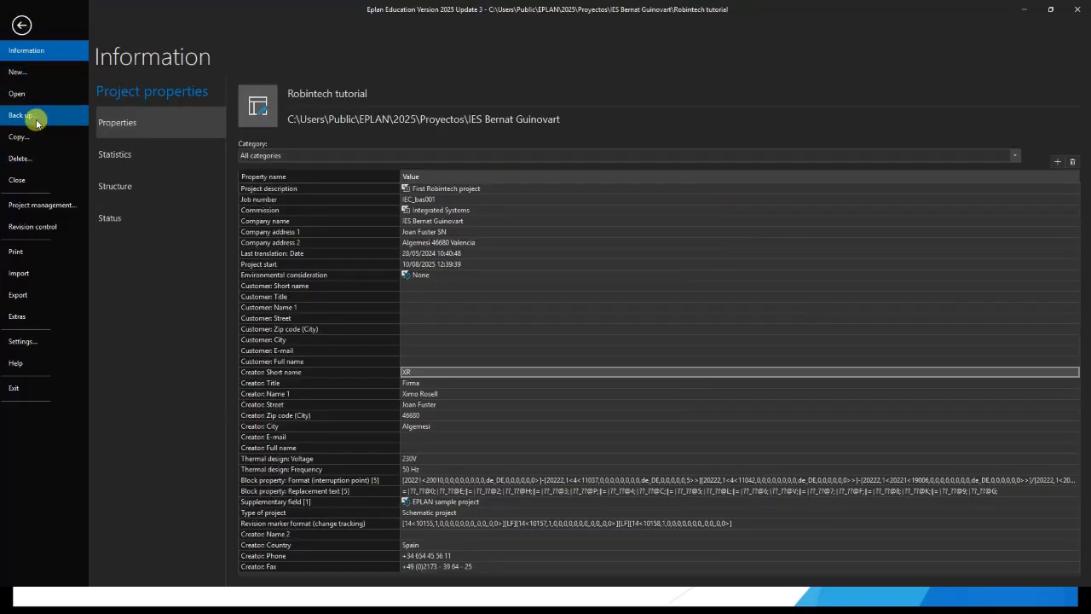
click(17, 180)
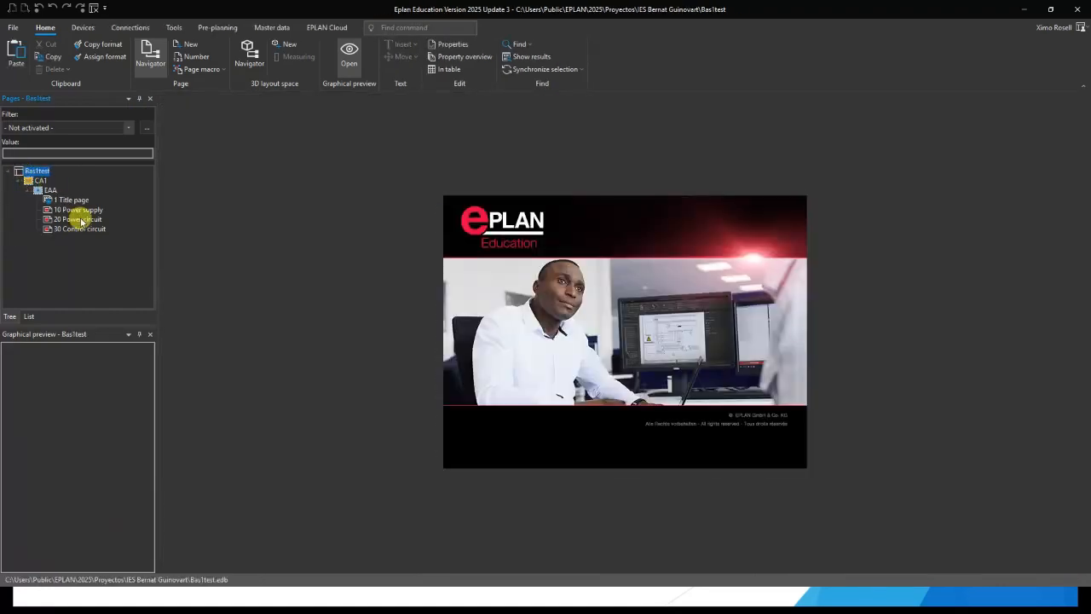
Reopen the Robintech tutorial project from the recently used projects.
click(13, 27)
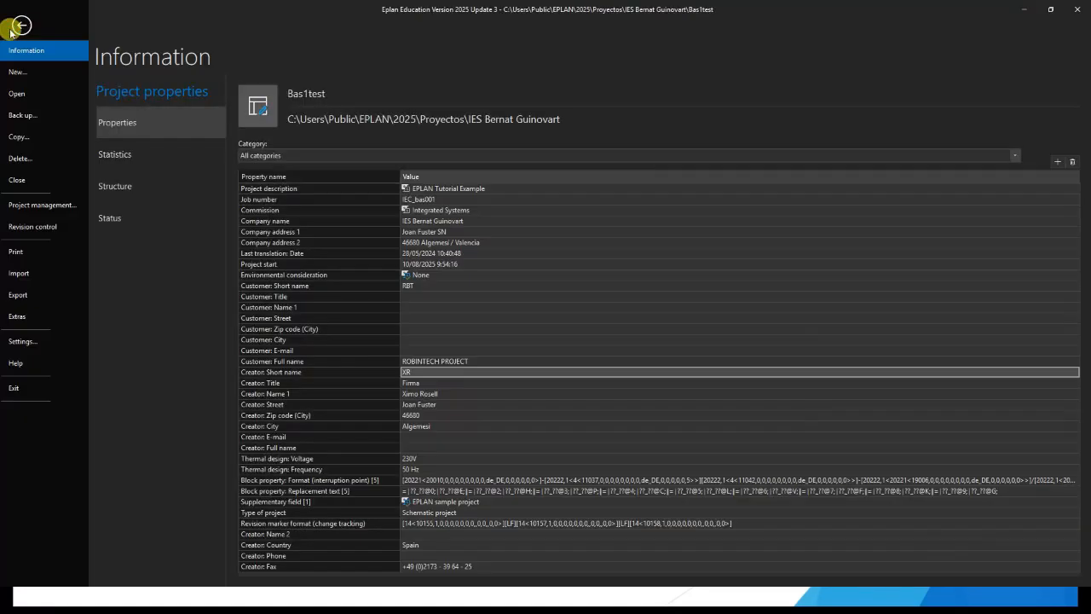
click(32, 99)
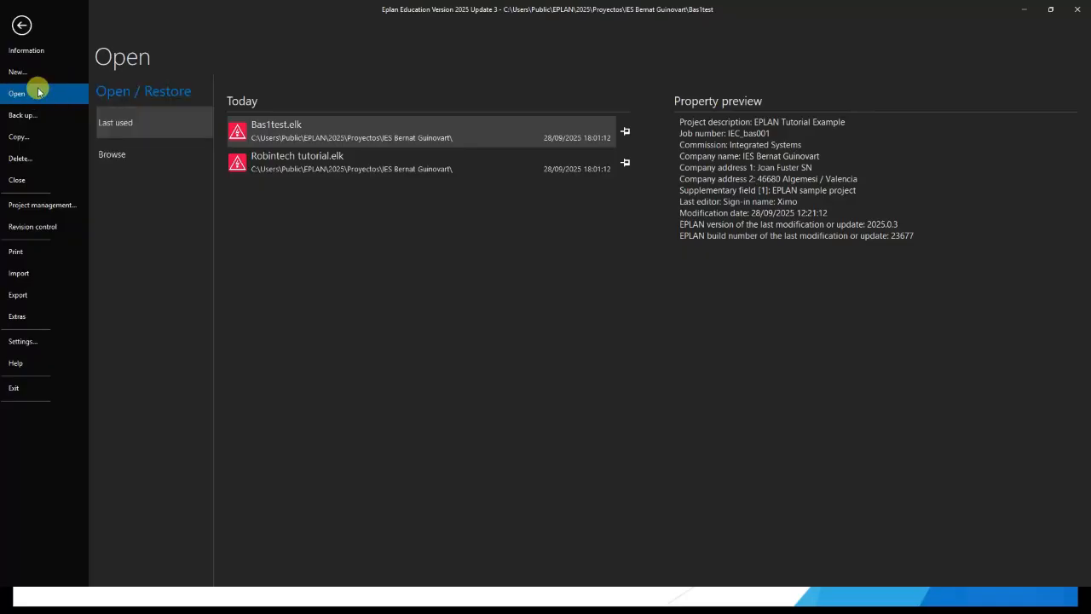
click(324, 170)
double_click(324, 170)
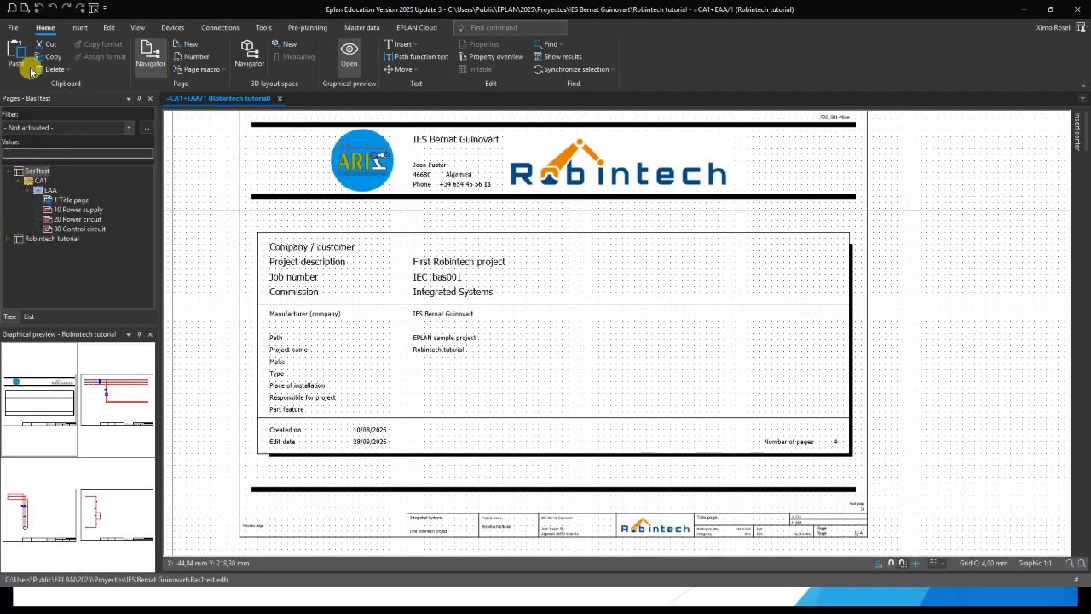
Open project management and expand the workstation folders down to C:\Users\Public\EPLAN\2025\Proyectos\IES Bernat Guinovart.
click(11, 30)
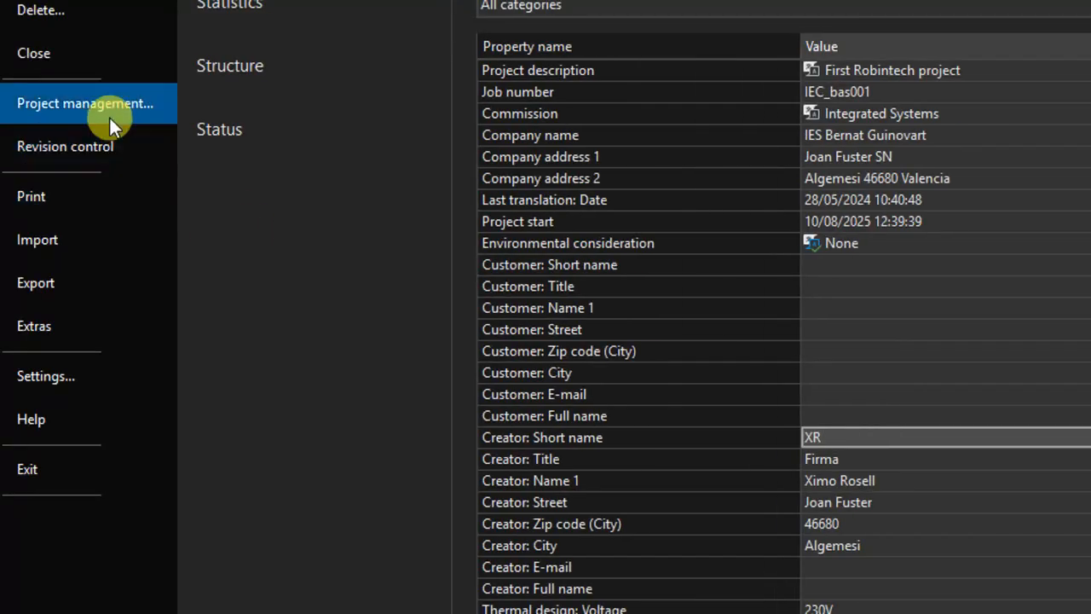
click(100, 112)
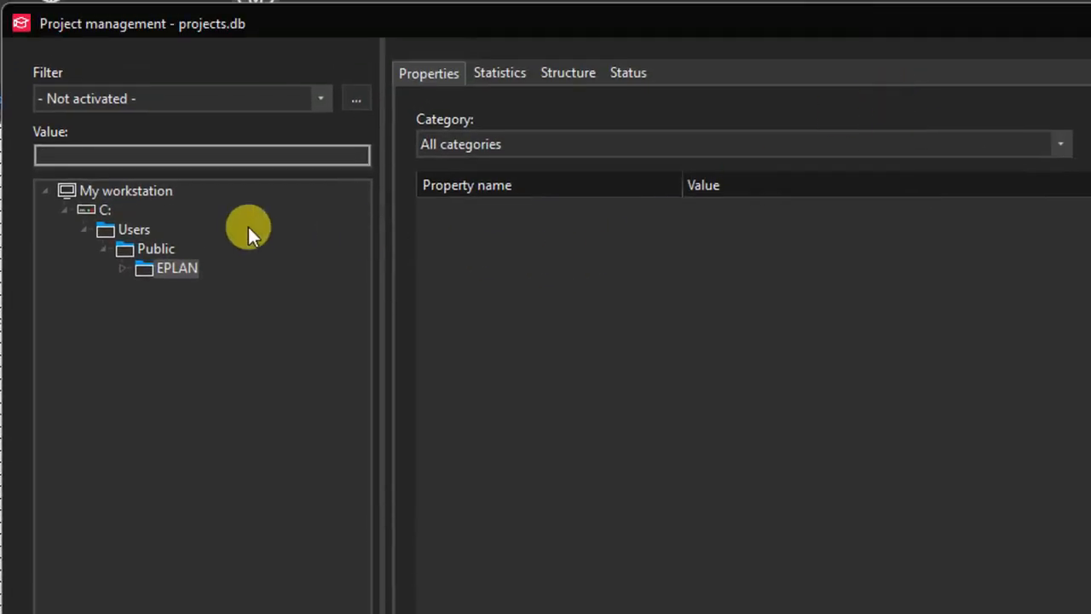
click(62, 211)
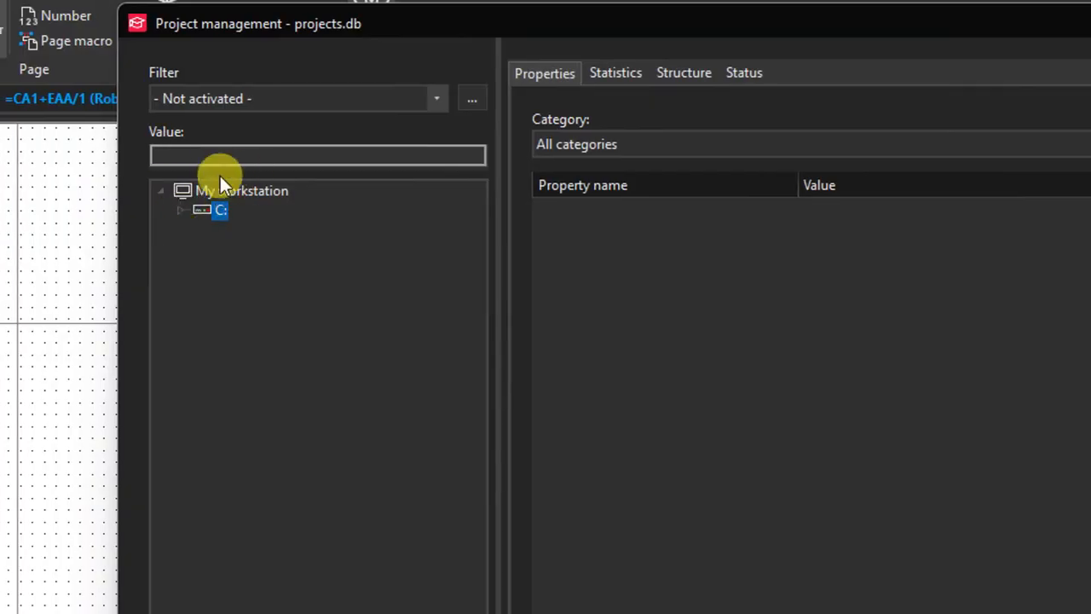
click(184, 211)
click(197, 230)
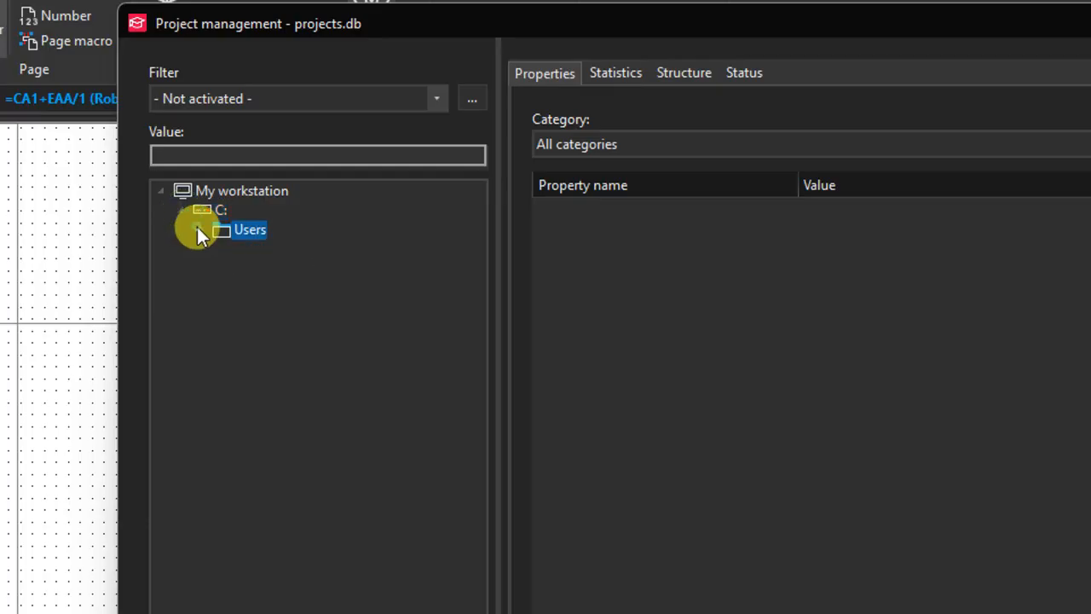
click(200, 231)
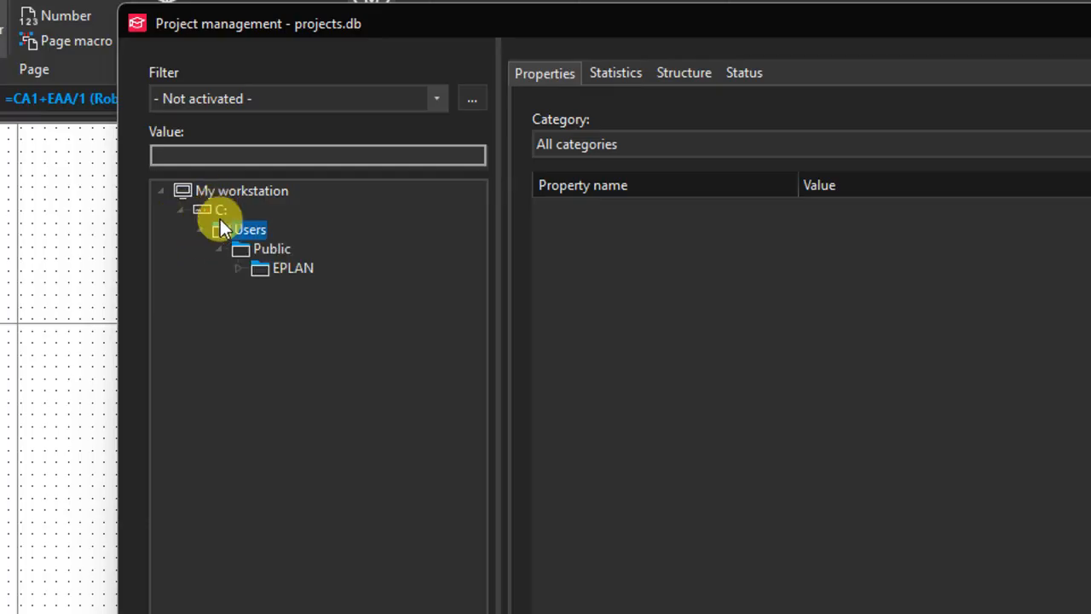
click(235, 271)
click(257, 287)
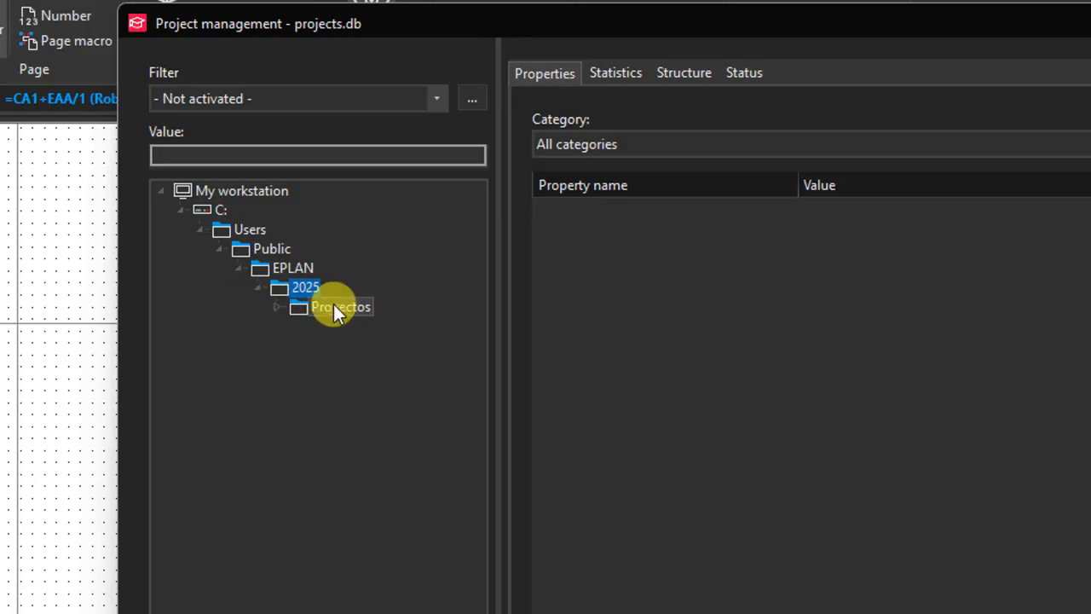
click(278, 308)
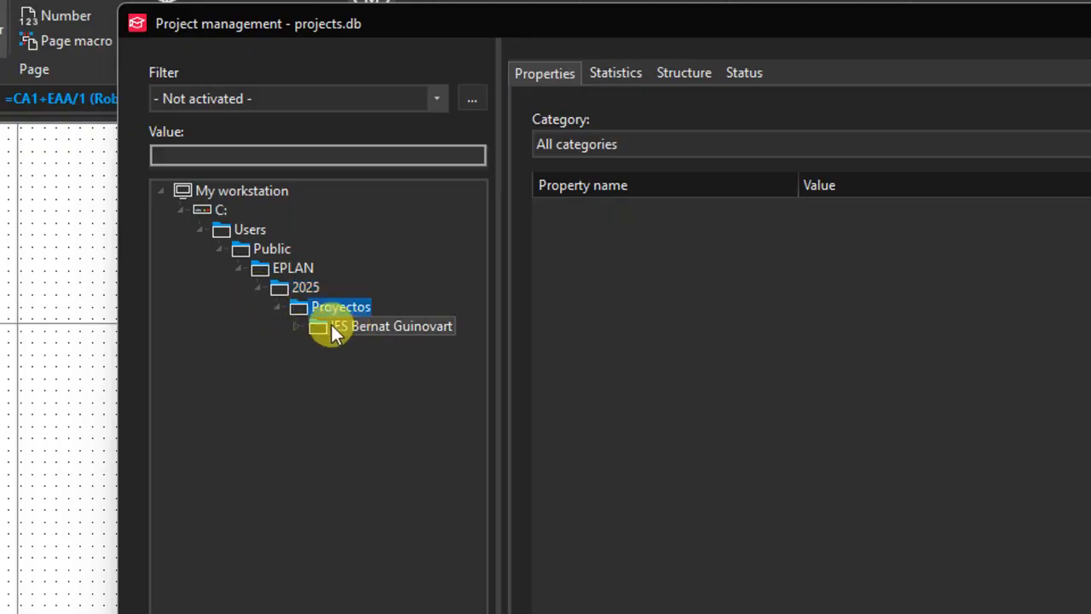
click(295, 329)
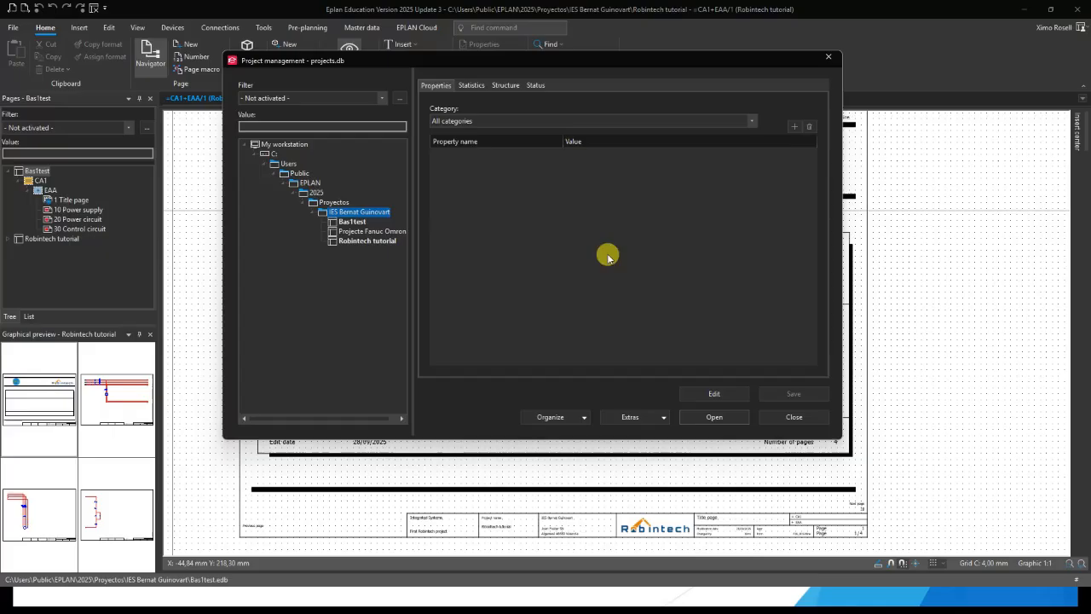
Review the properties of the Bas1test and Robintech tutorial projects and the available commands for organizing projects.
click(352, 223)
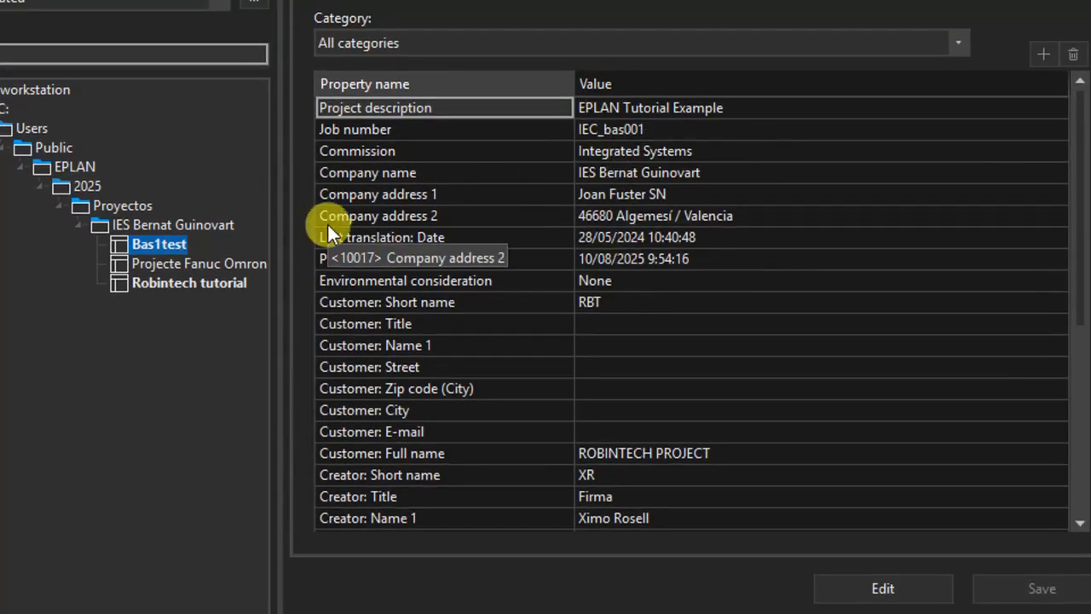
click(219, 278)
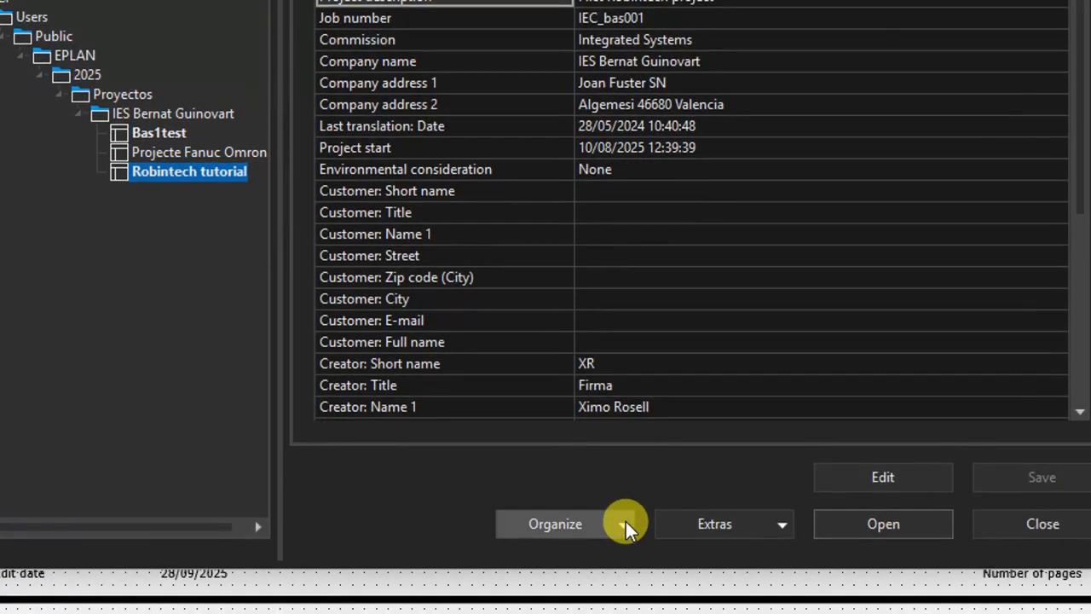
click(626, 523)
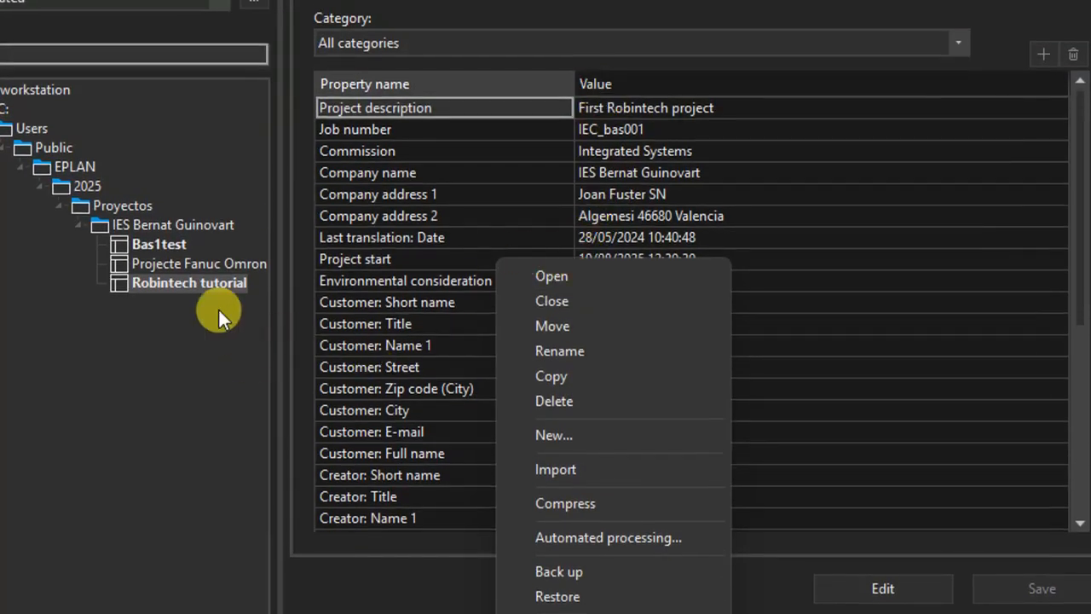
Copy the Robintech tutorial project entirely including its report, naming the target project Robintech Basic project.elk.
click(197, 285)
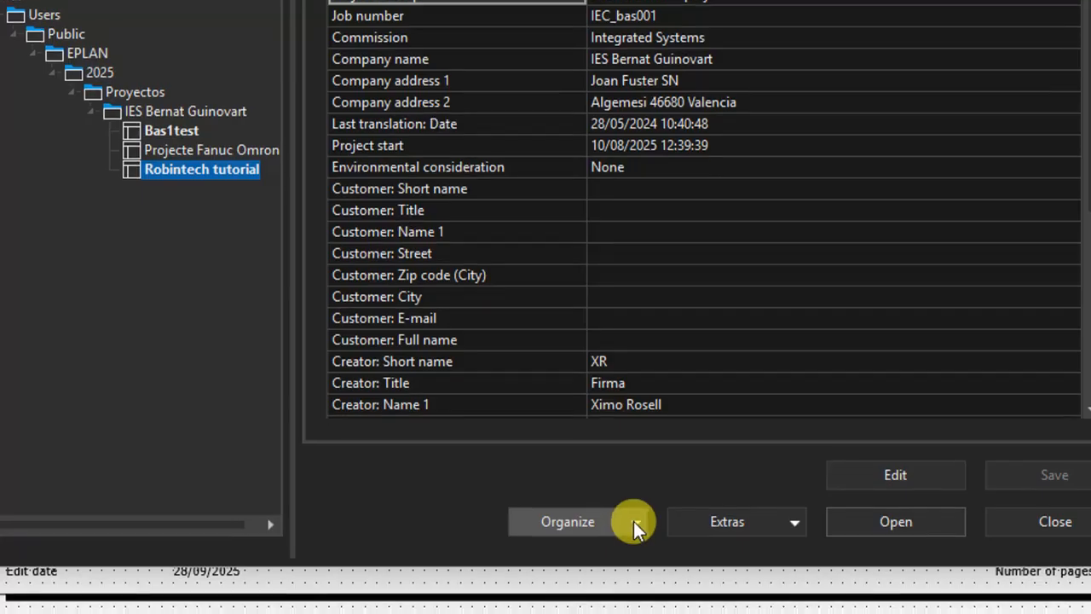
click(634, 521)
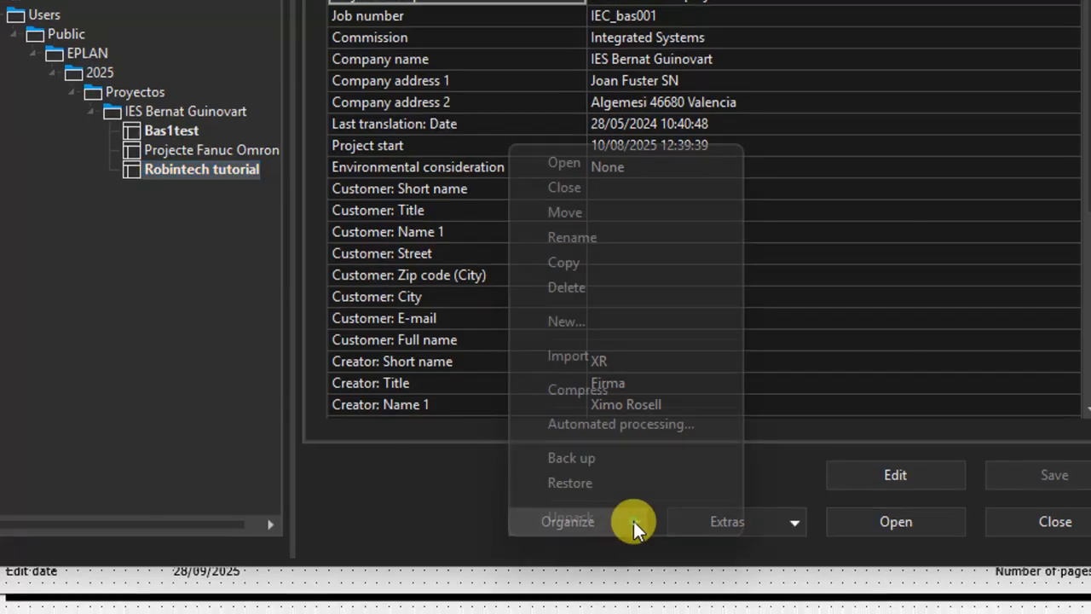
click(596, 268)
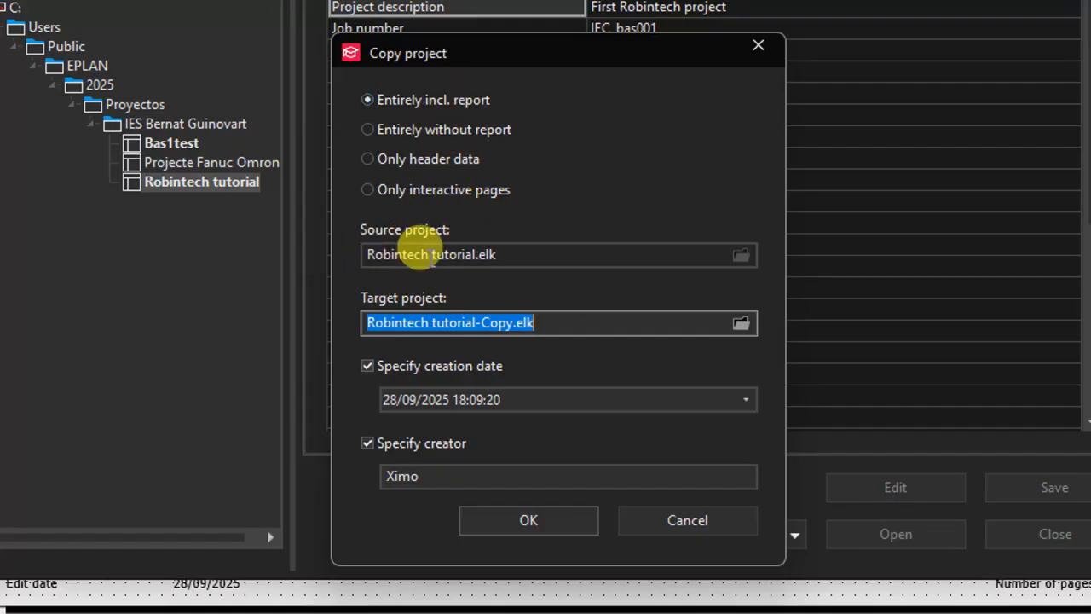
click(508, 331)
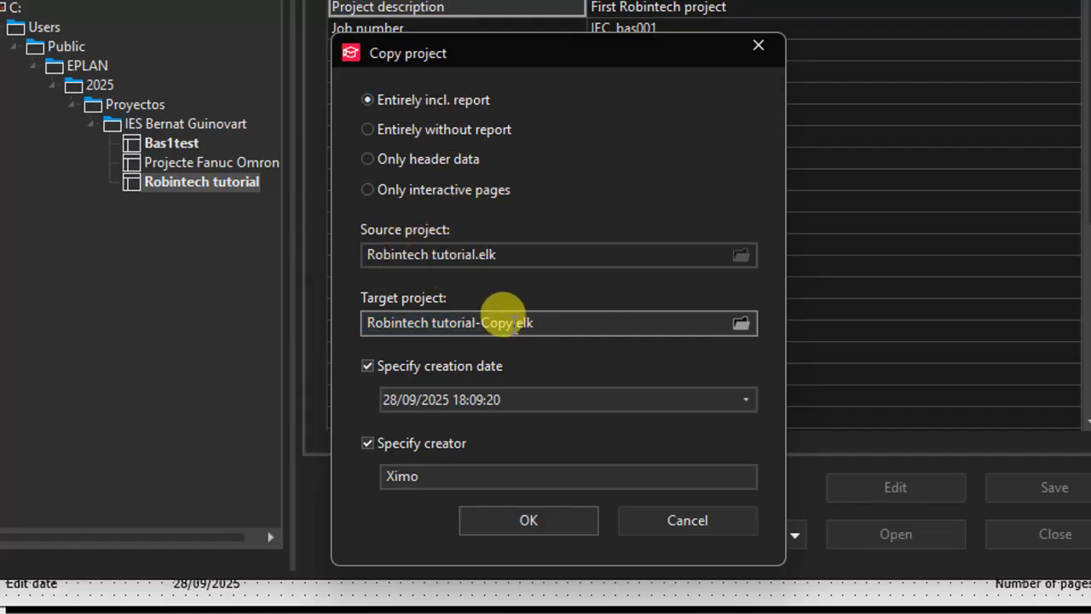
drag(511, 324, 432, 323)
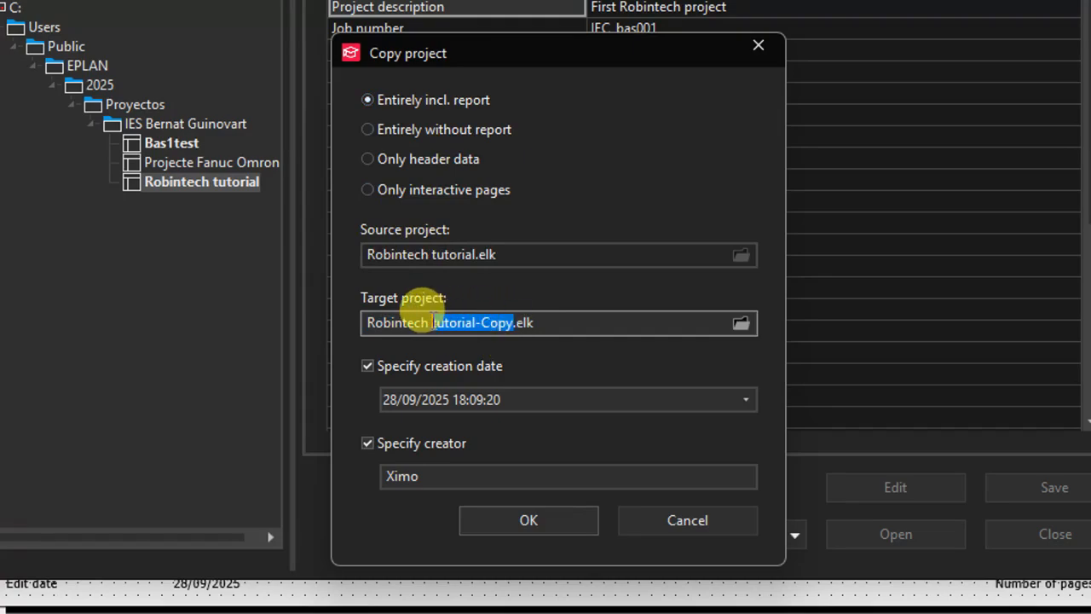
key(BackSpace)
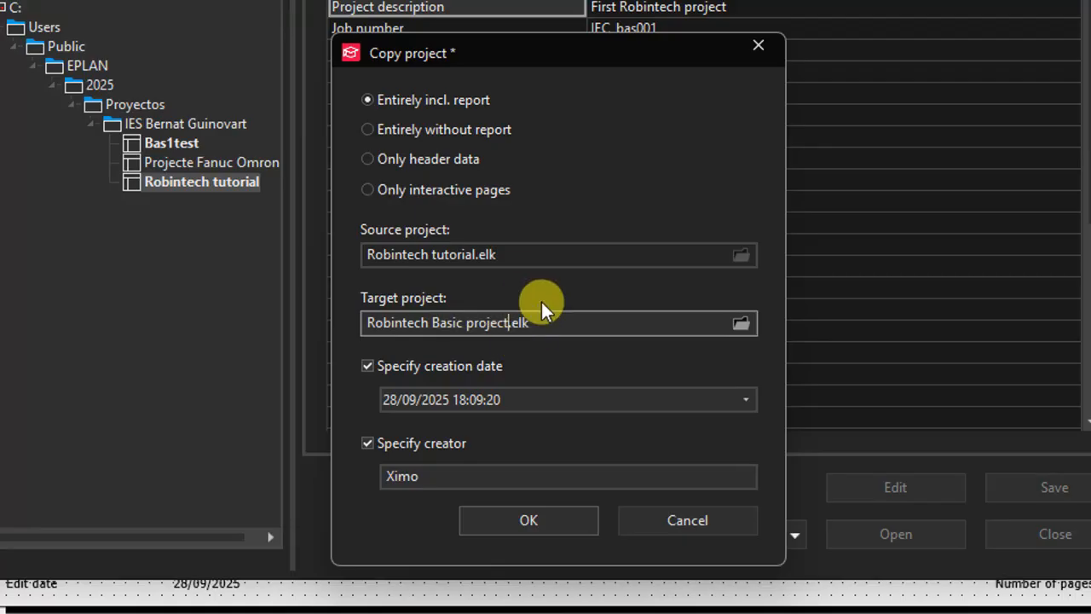
click(534, 515)
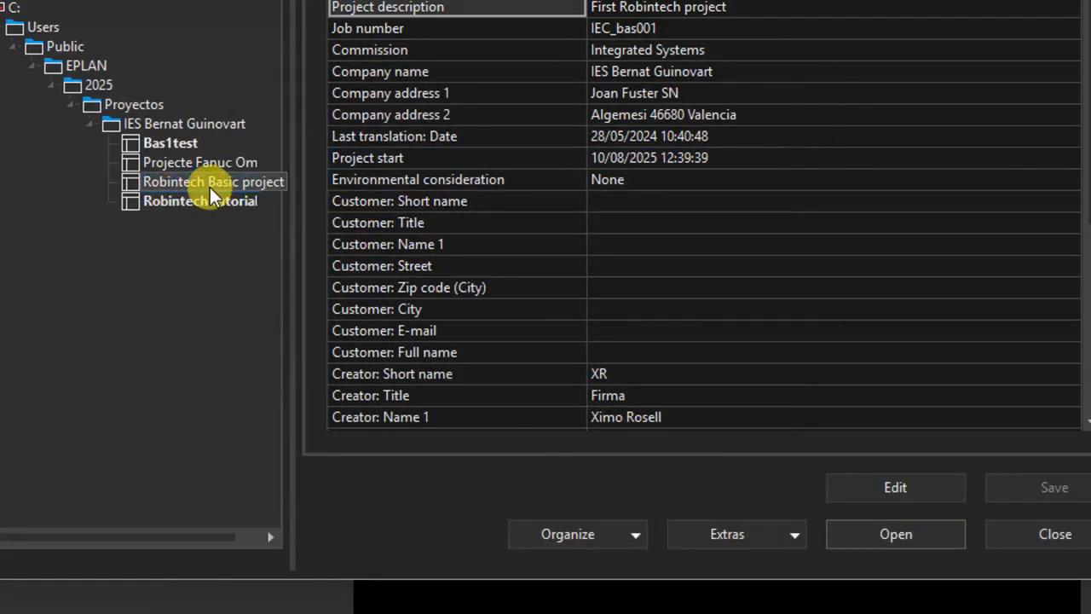
Compare the properties of Robintech tutorial and Robintech Basic project, and close project management.
click(205, 205)
click(209, 187)
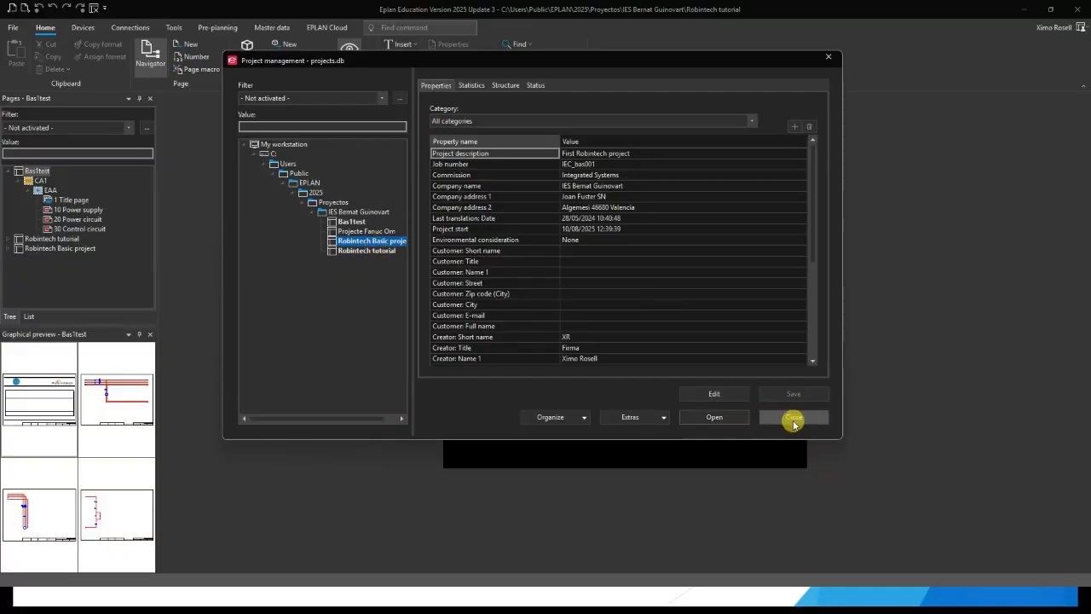
click(793, 419)
Expand the Robintech Basic project in the page tree and open its 10 Power supply page.
click(54, 249)
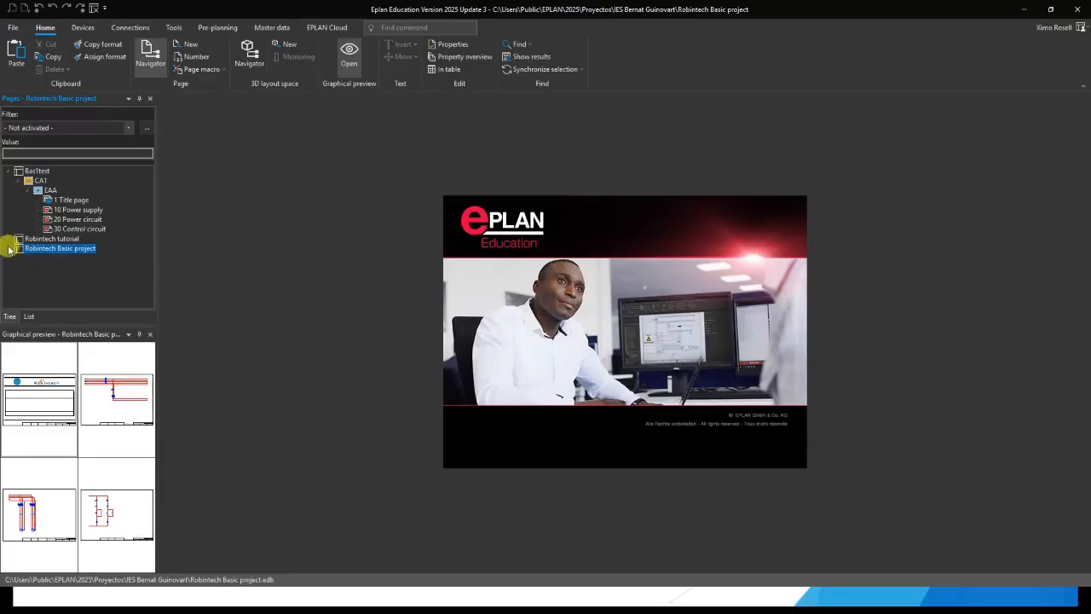
click(9, 248)
click(28, 268)
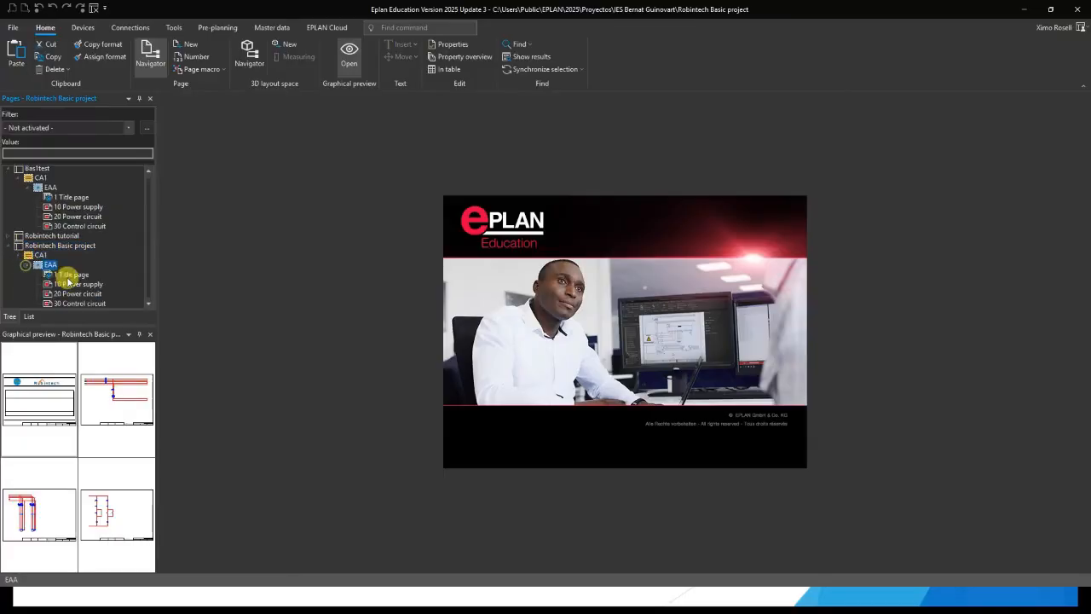
double_click(79, 284)
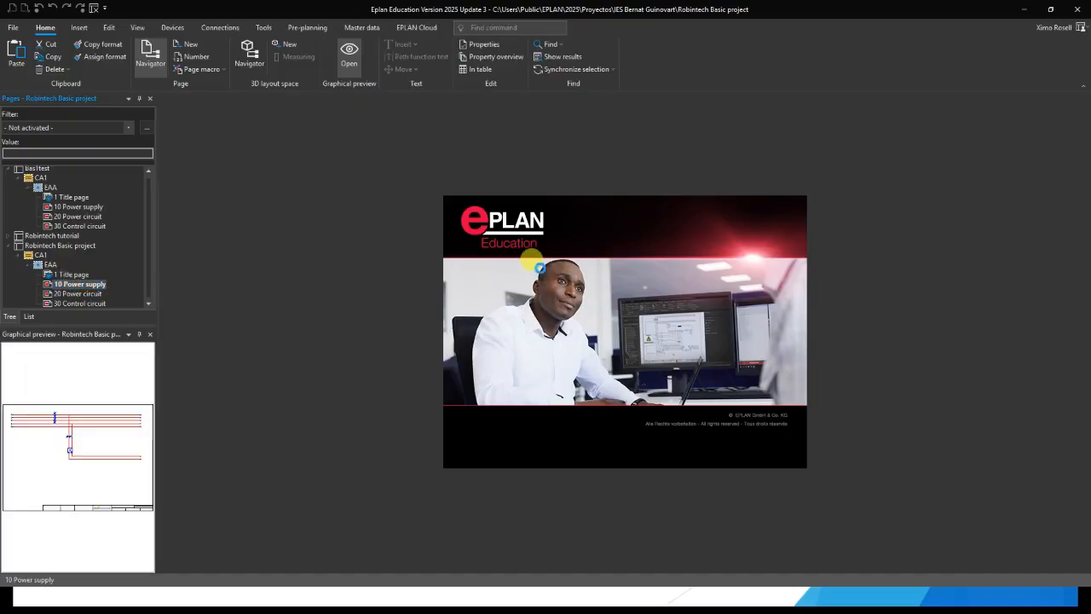
scroll(556, 289, down, 2)
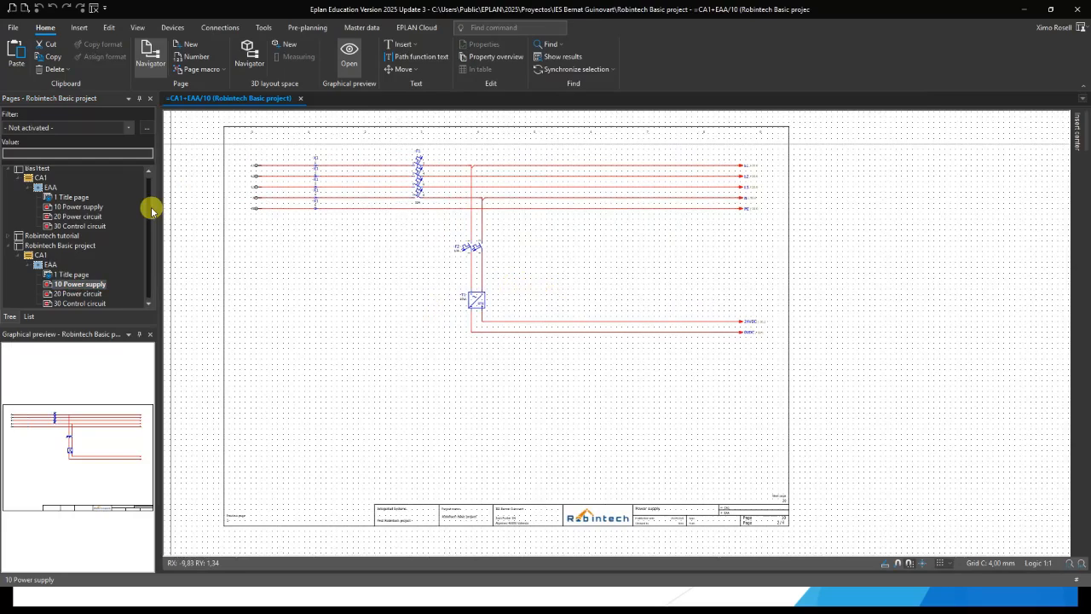
Examine the settings for creating a new project, including its basic project template, and cancel without creating one.
click(15, 28)
click(21, 75)
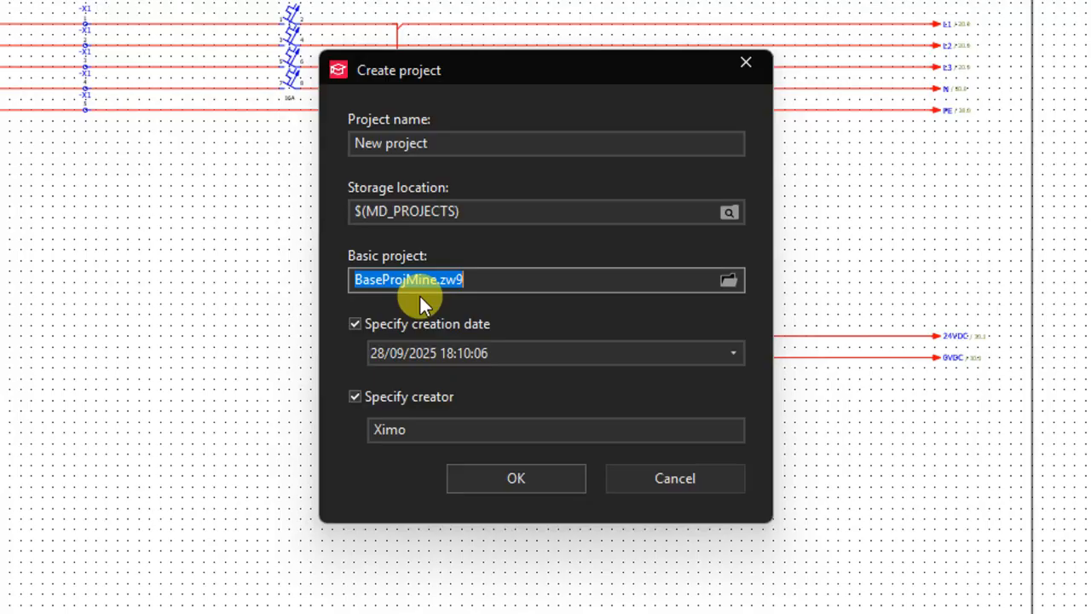
click(645, 475)
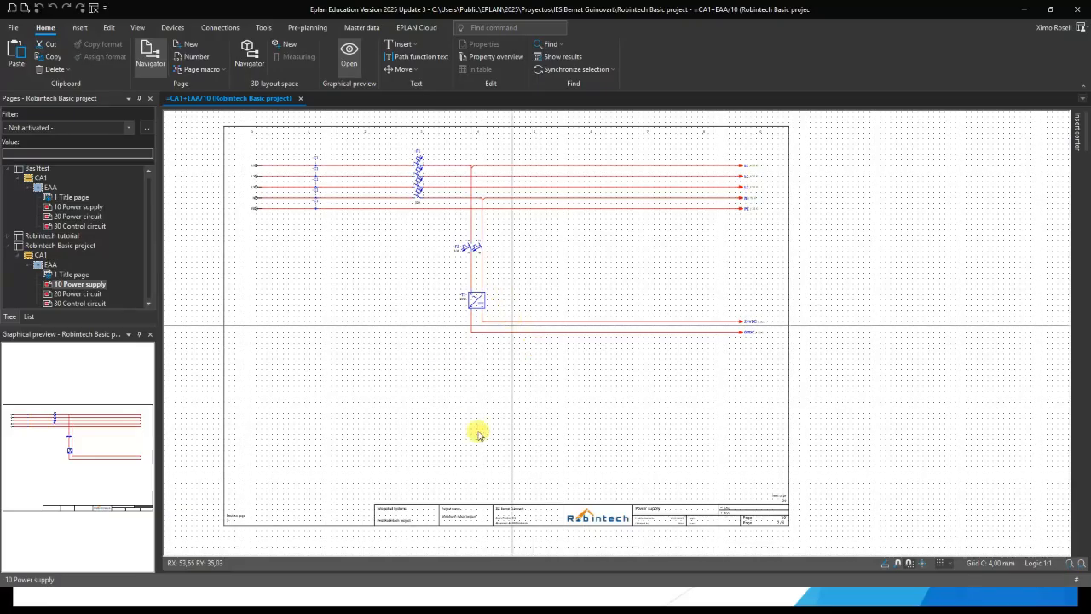
Examine the title page, power supply, power circuit and control circuit pages of the Robintech Basic project.
click(75, 275)
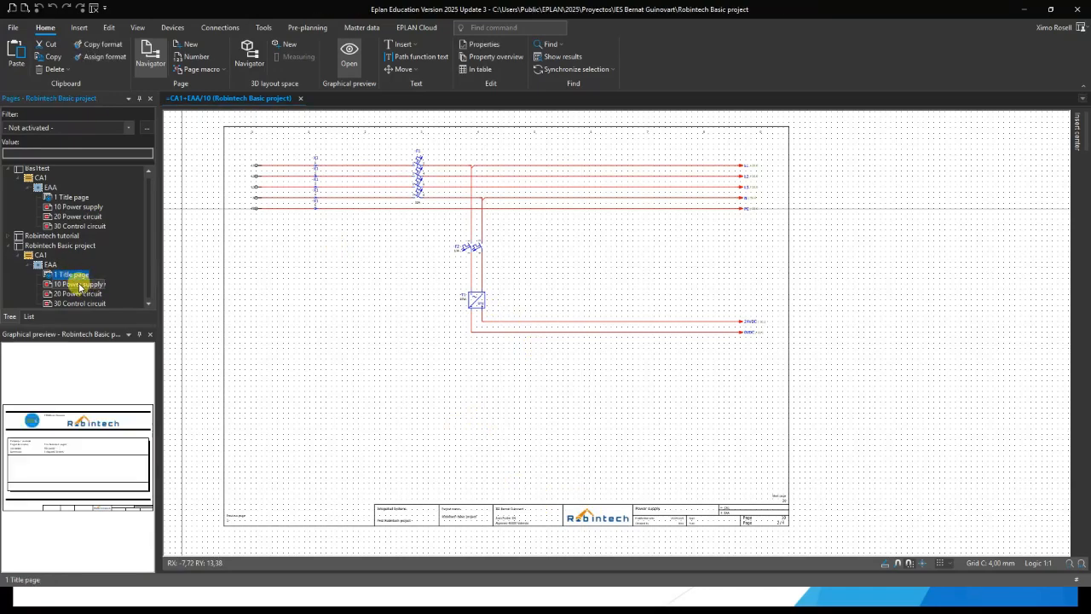
click(80, 287)
click(71, 274)
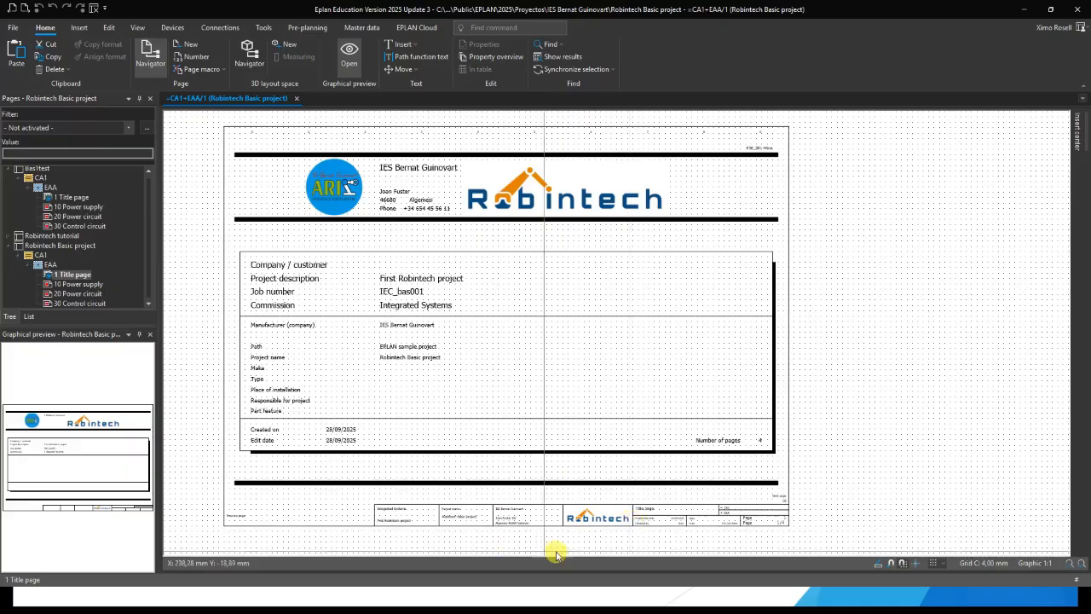
click(72, 284)
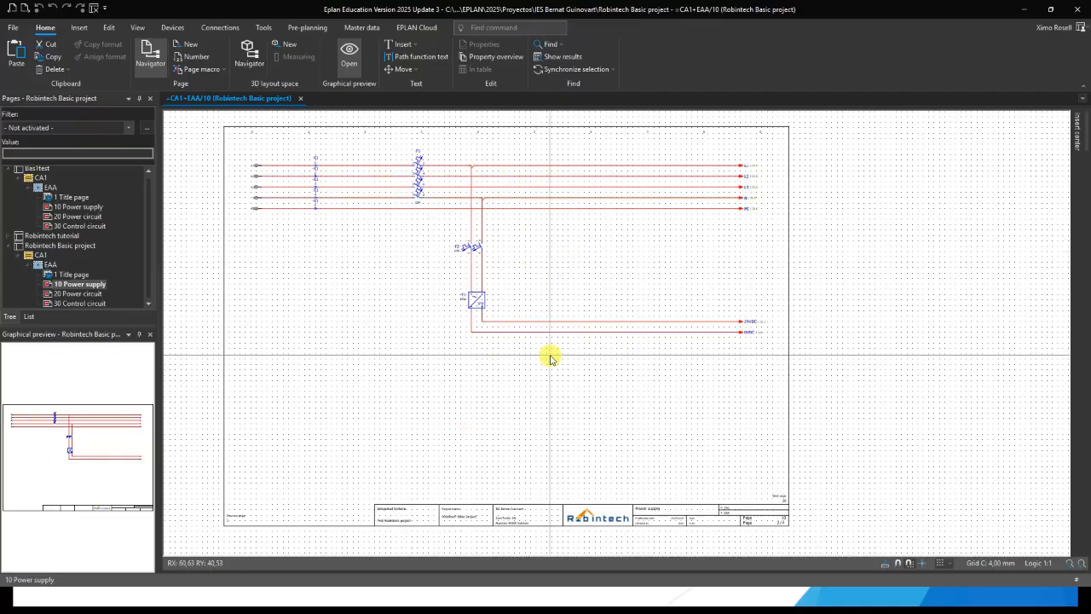
click(85, 294)
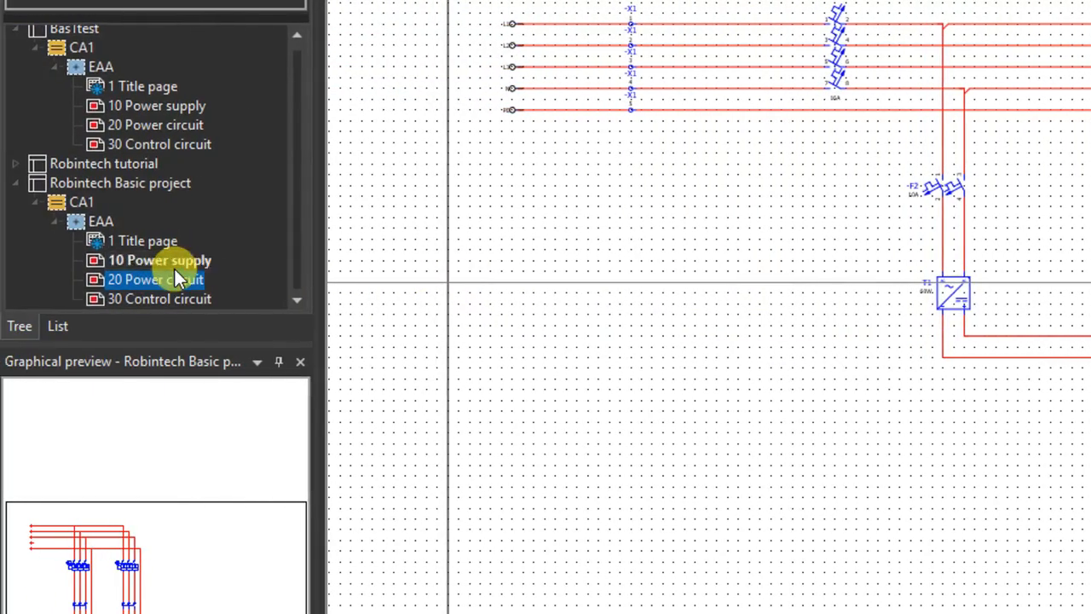
click(175, 297)
click(171, 279)
click(170, 261)
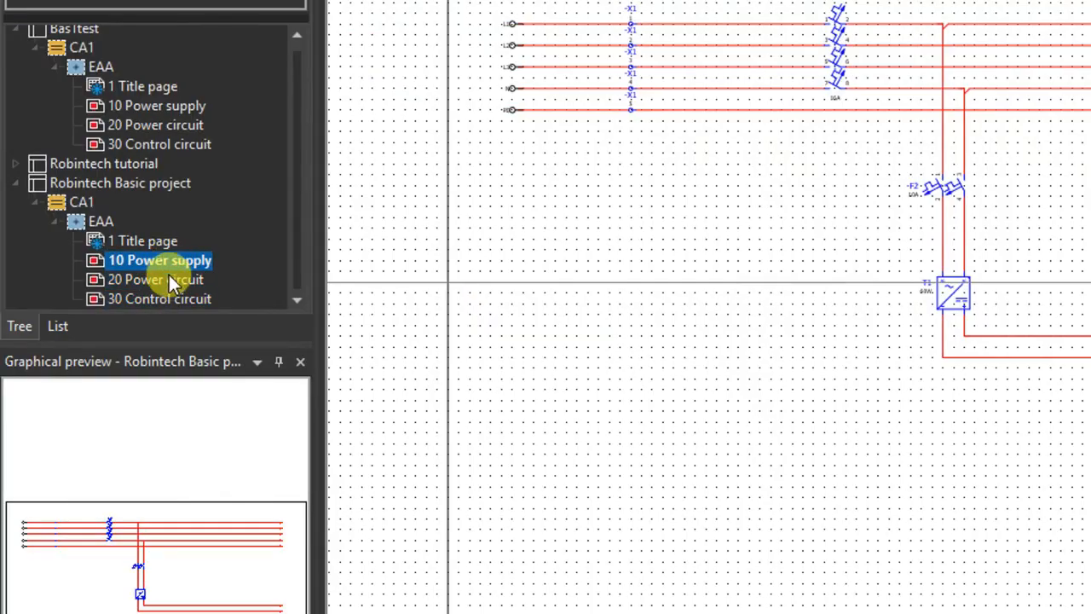
click(170, 282)
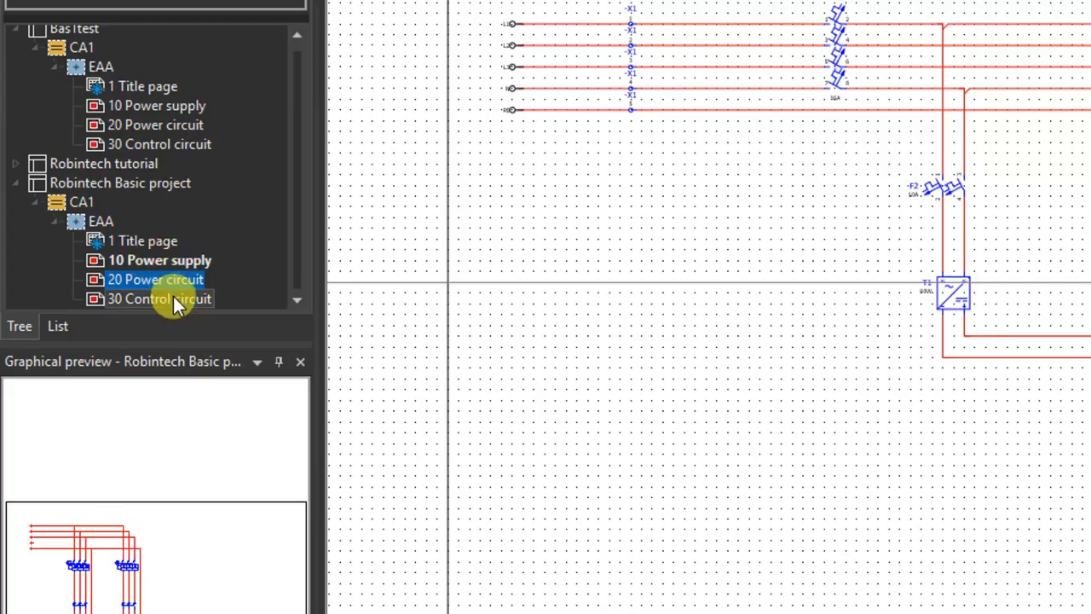
click(174, 298)
Delete the 20 Power circuit page from the Robintech Basic project.
click(173, 284)
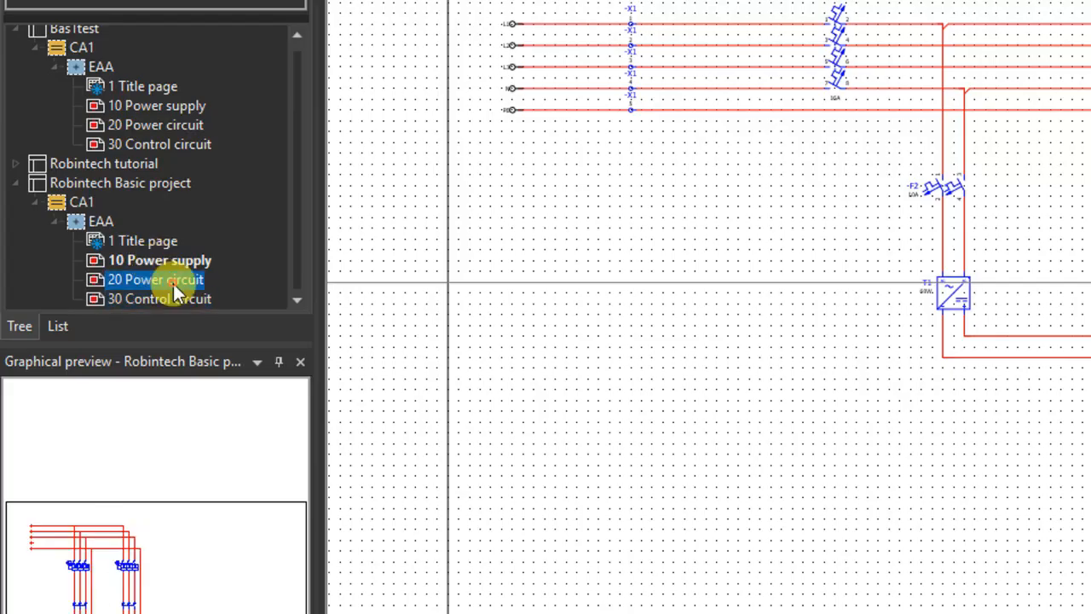
right_click(173, 284)
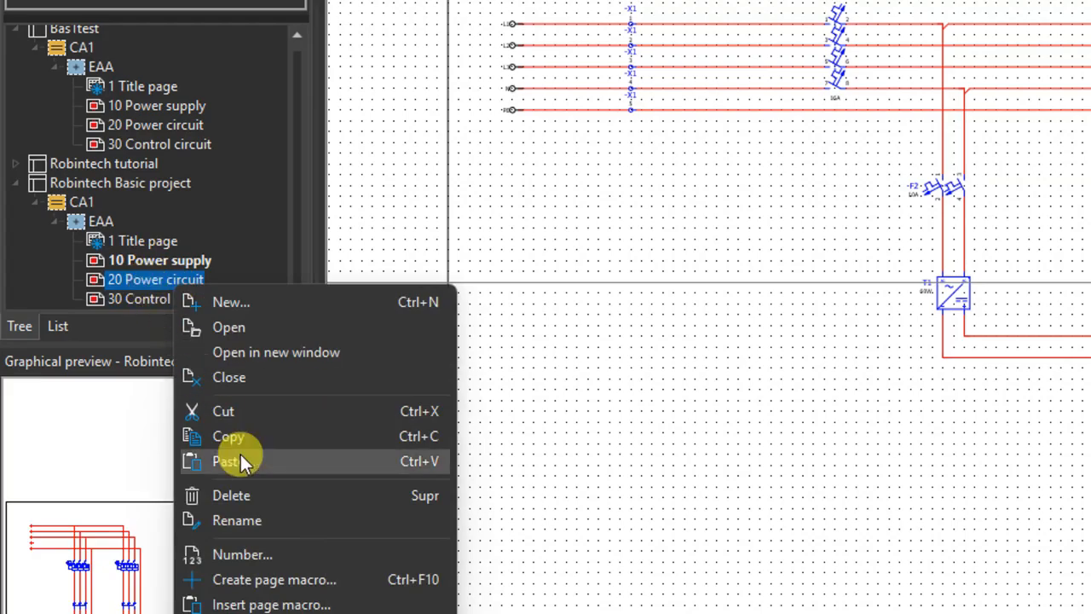
click(269, 493)
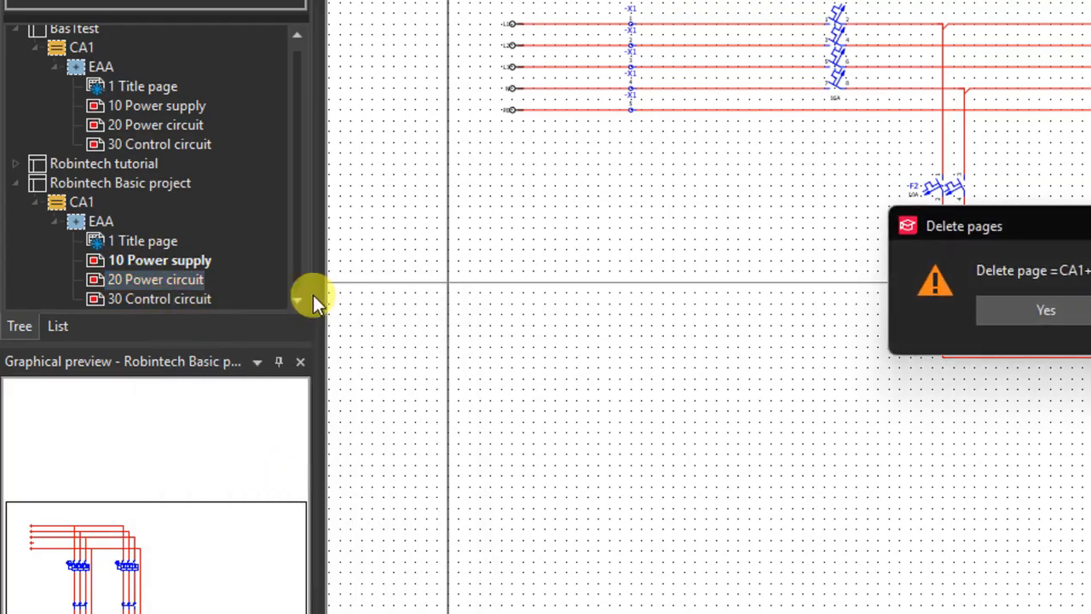
click(1040, 310)
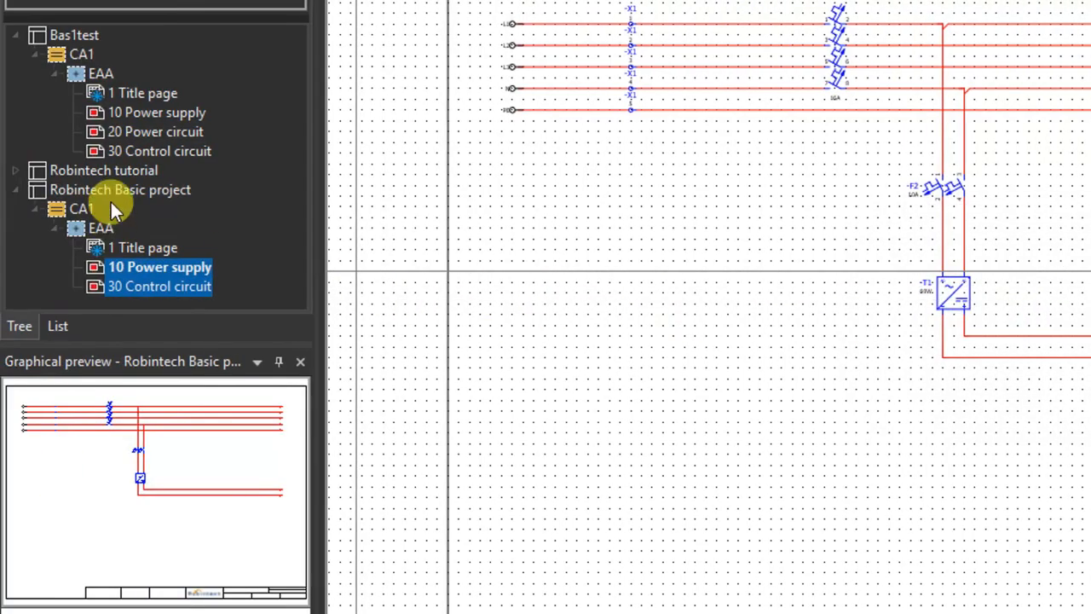
Delete the 30 Control circuit page from the Robintech Basic project.
click(27, 188)
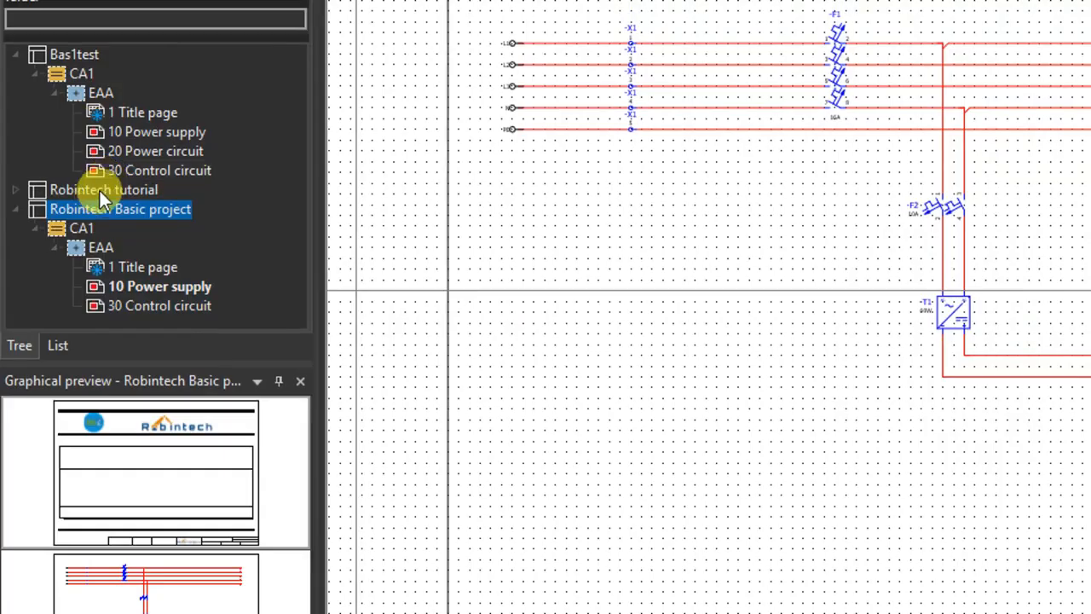
click(162, 307)
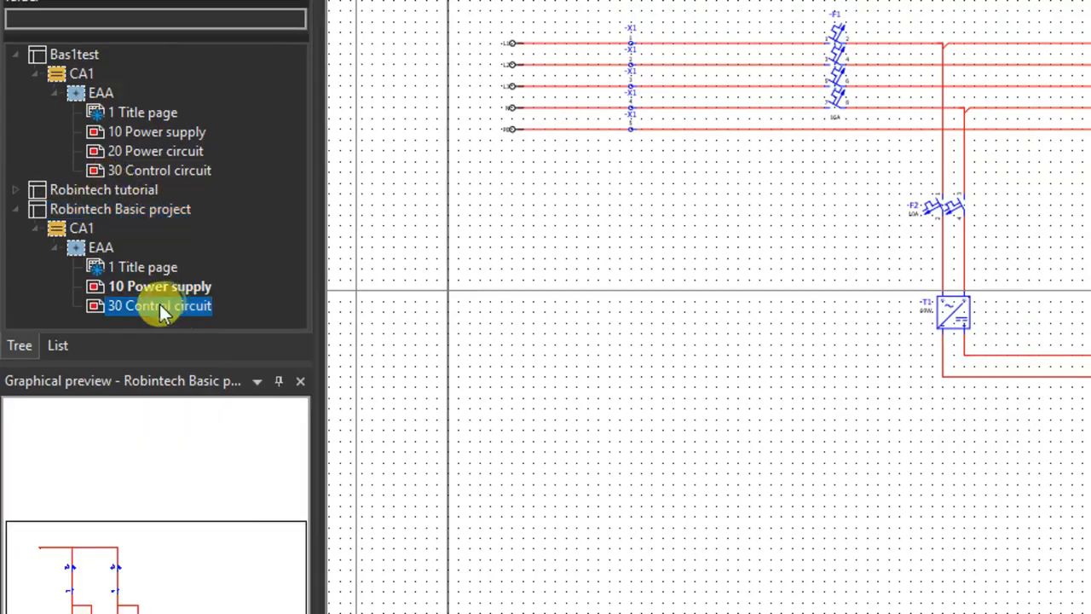
right_click(159, 307)
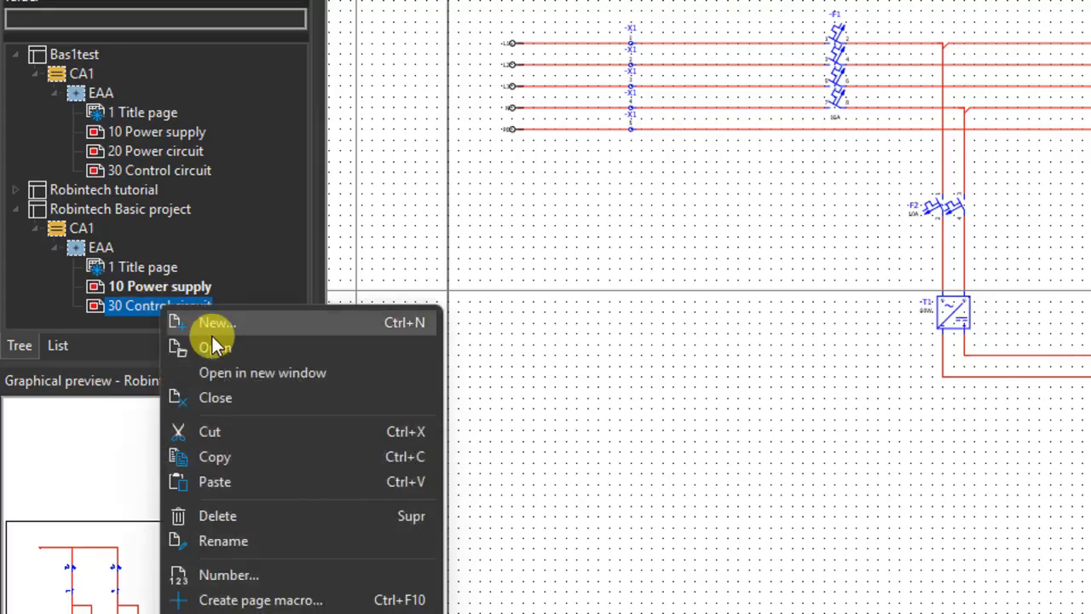
click(258, 510)
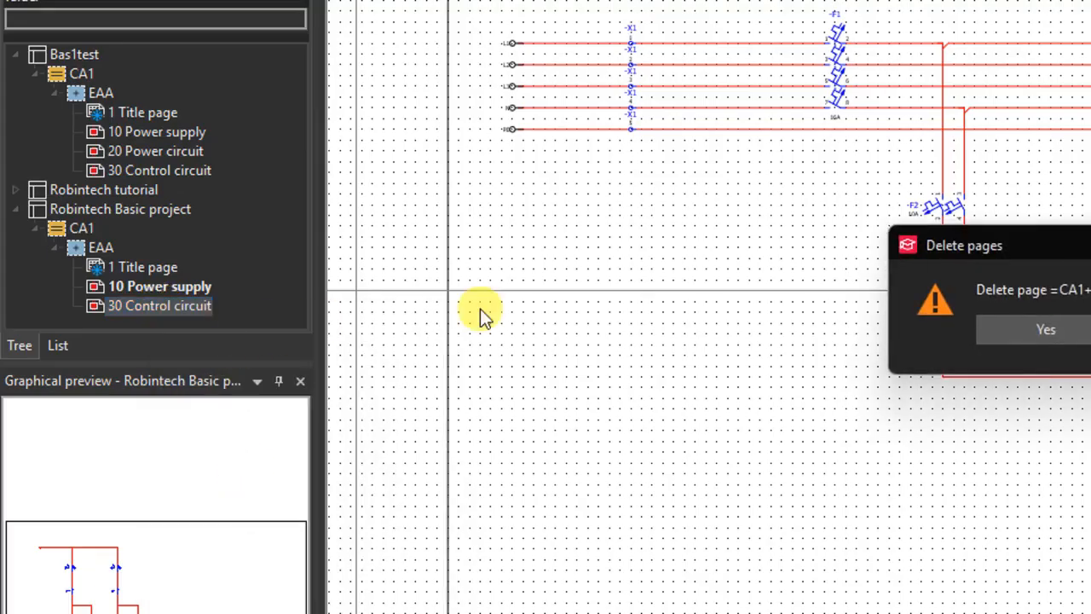
click(929, 329)
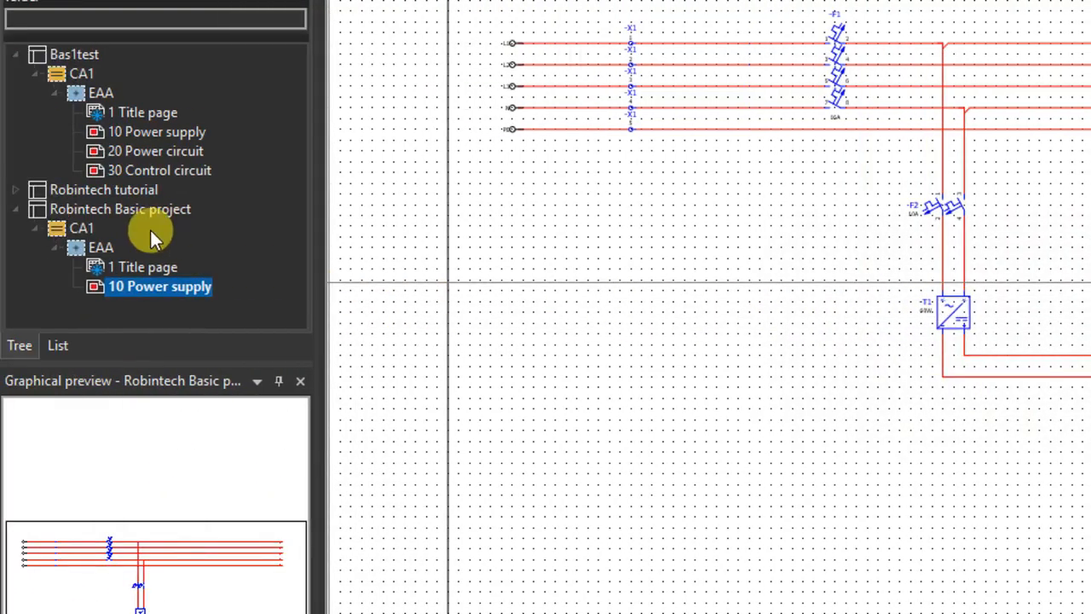
Review the project properties of Robintech Basic project and collapse its branch in the page tree.
click(115, 213)
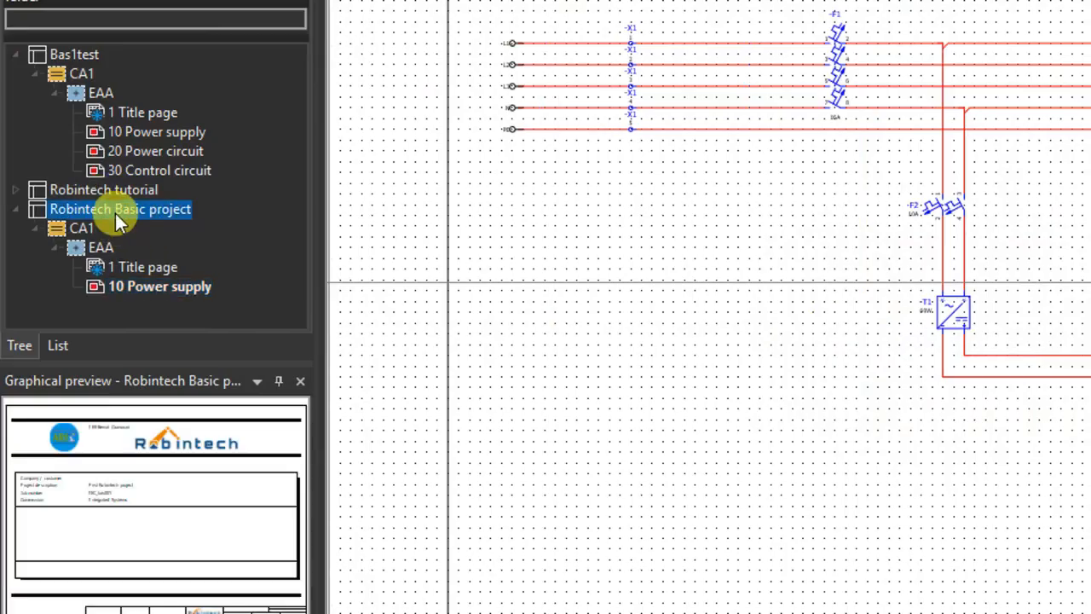
right_click(115, 213)
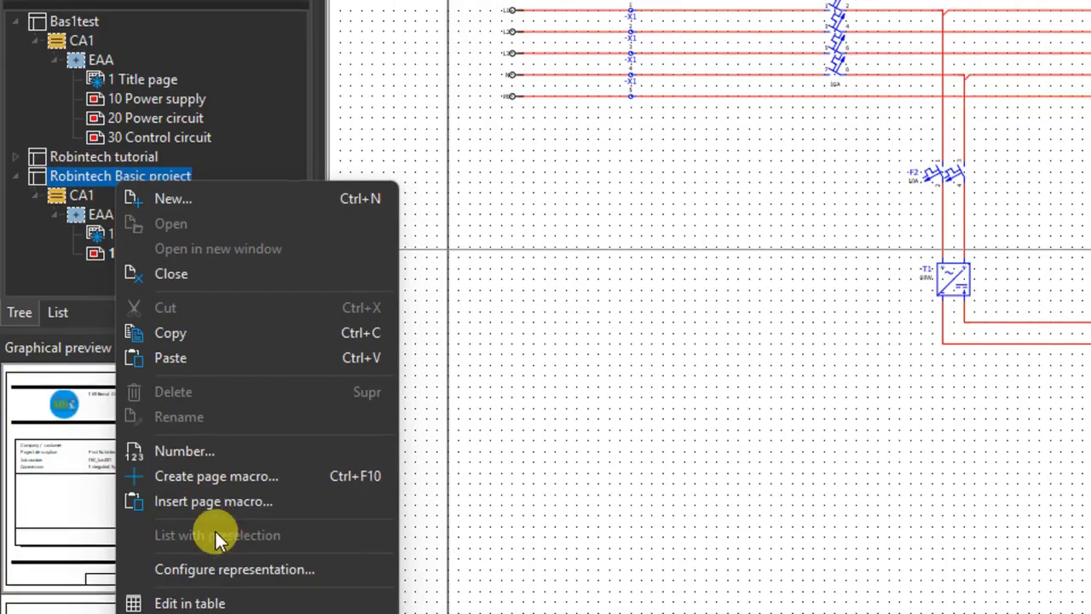
click(219, 529)
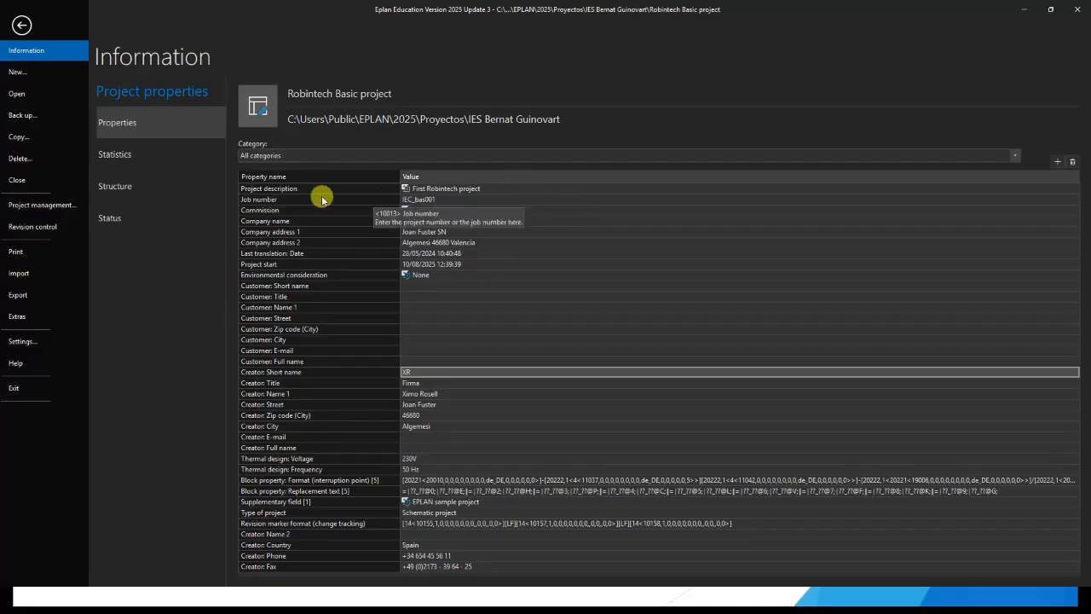
click(21, 24)
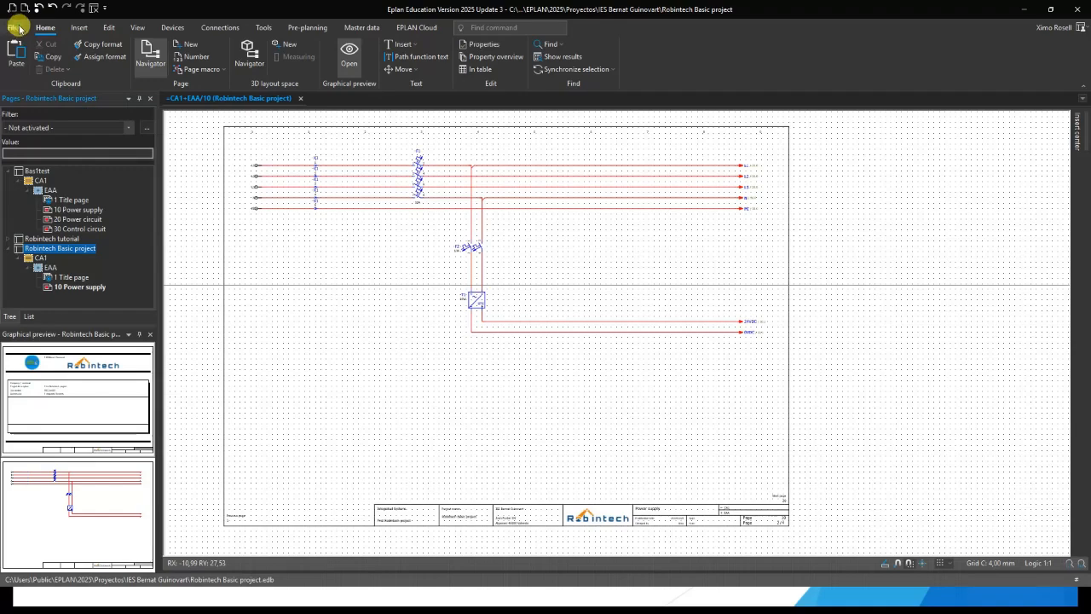
click(8, 249)
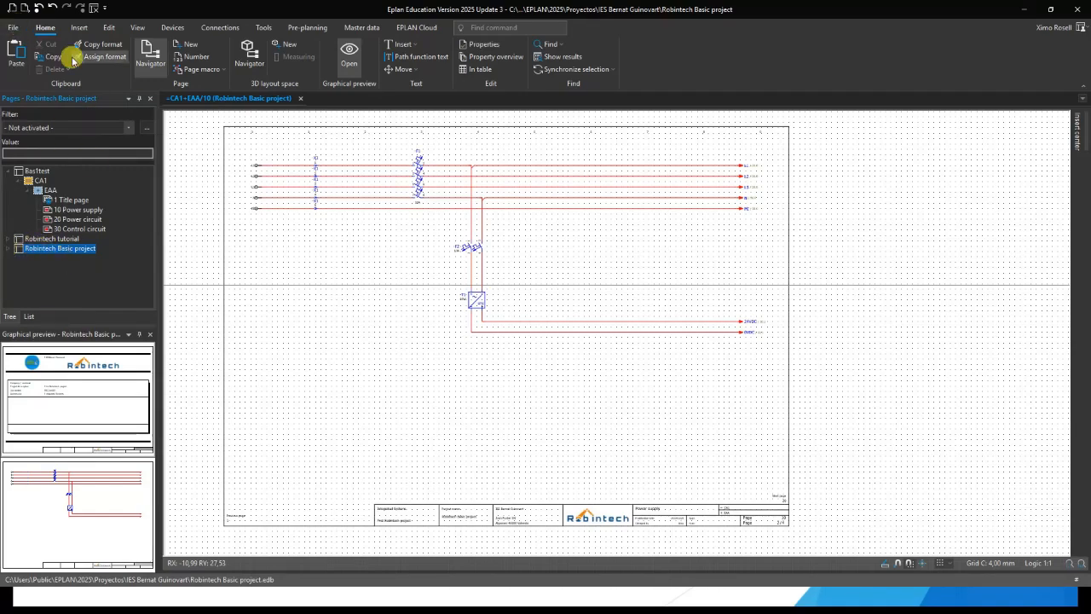
Create a basic project from Robintech Basic project in project management, saving it to $(MD_TEMPLATES) with referenced files copied automatically.
click(12, 28)
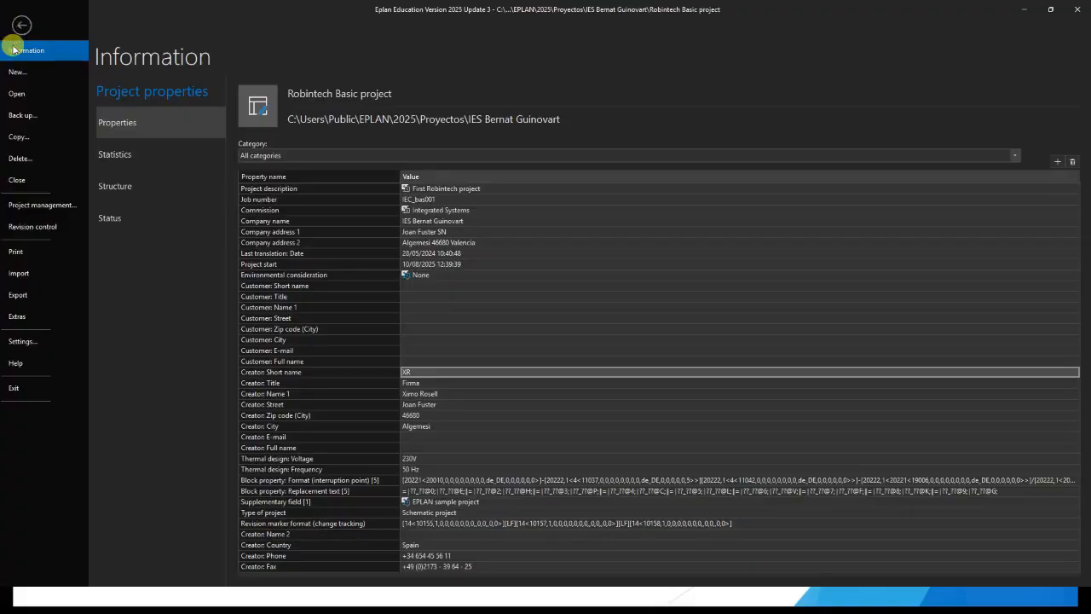
click(47, 206)
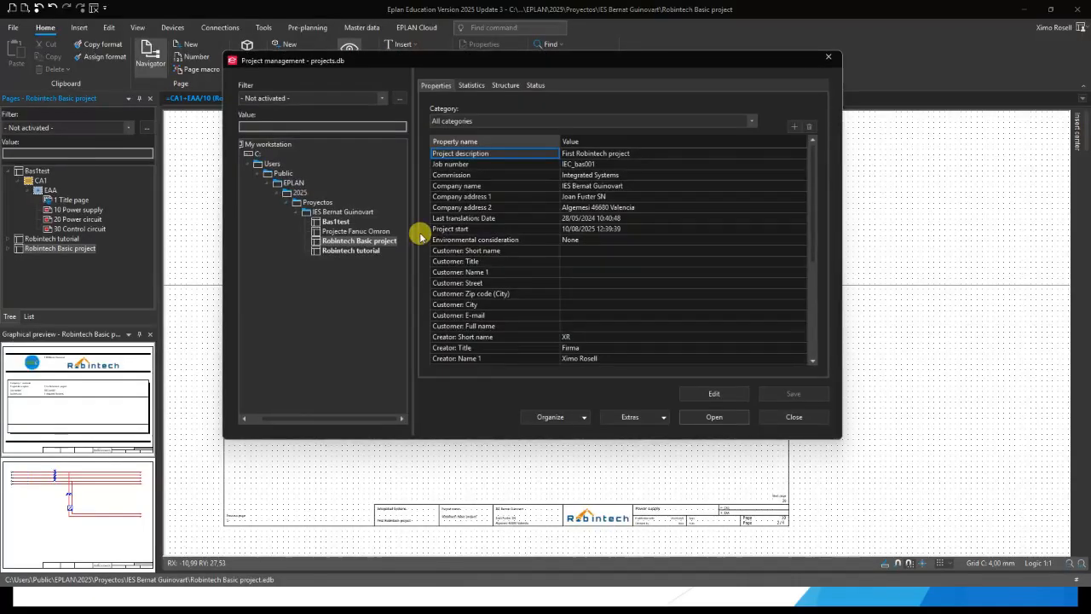
drag(451, 62, 480, 94)
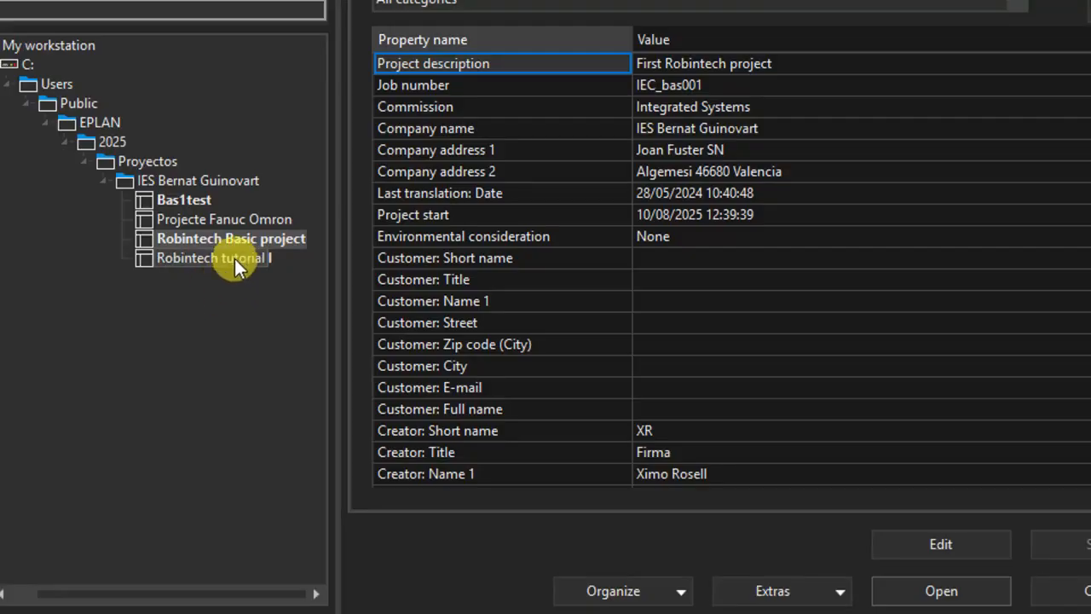
click(226, 243)
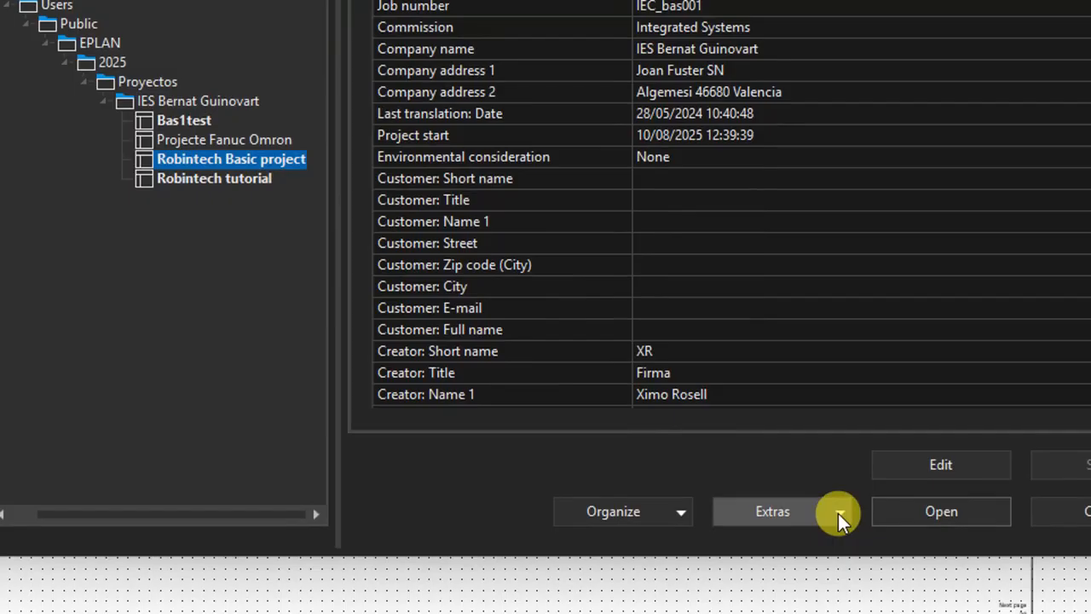
click(839, 513)
mouse_move(823, 512)
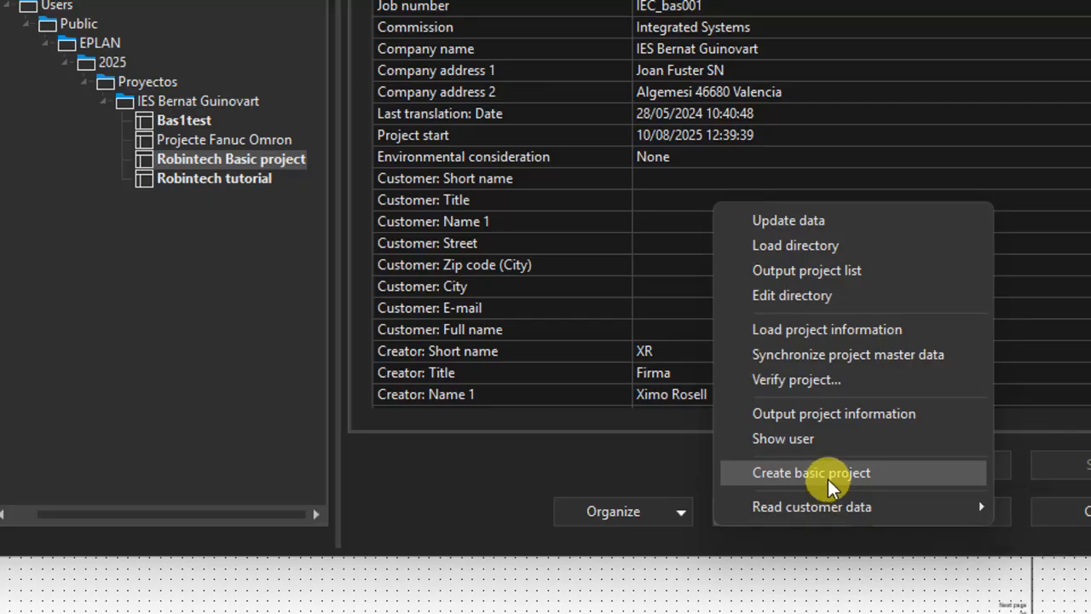
click(828, 473)
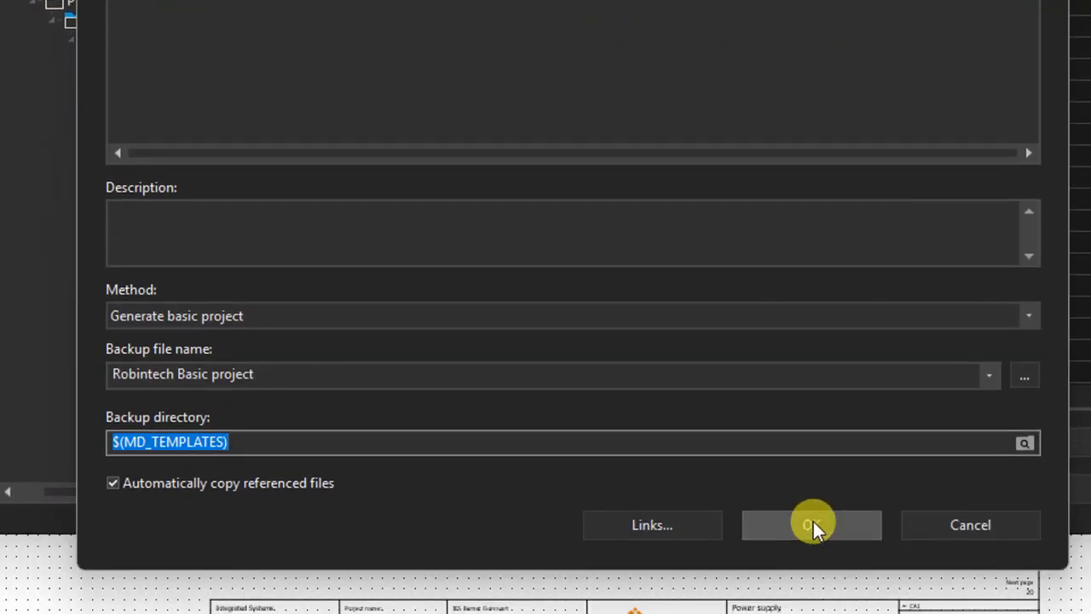
click(811, 525)
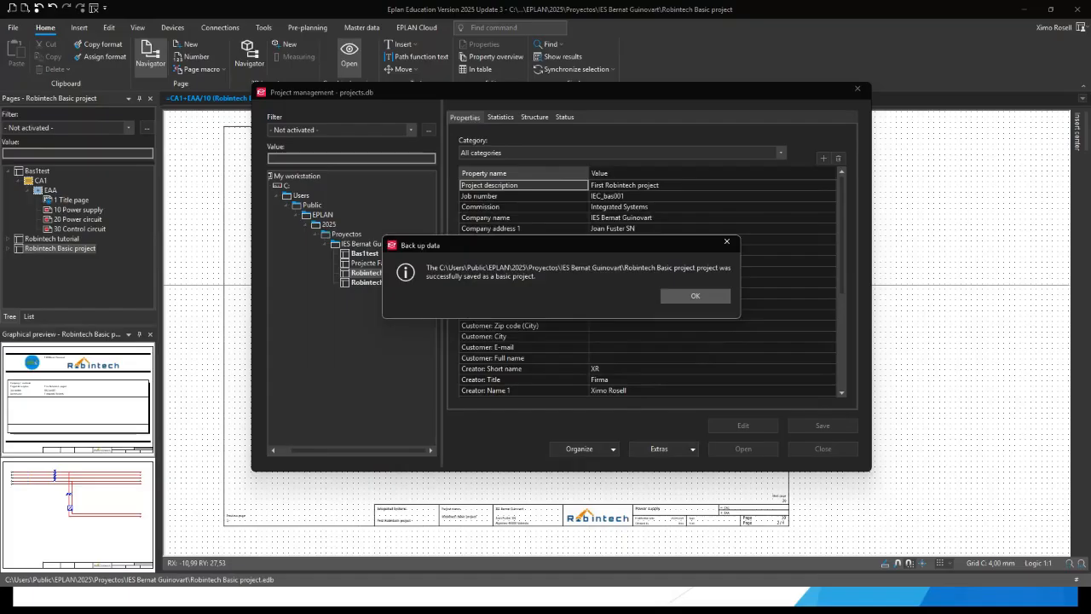
click(697, 294)
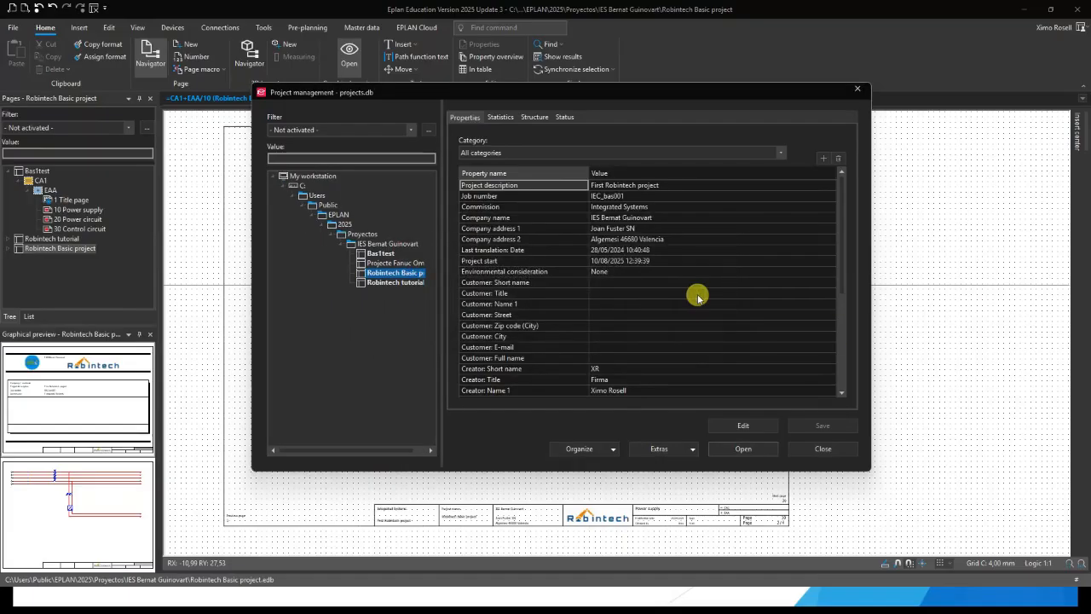
Close project management and close the Robintech Basic project.
click(856, 88)
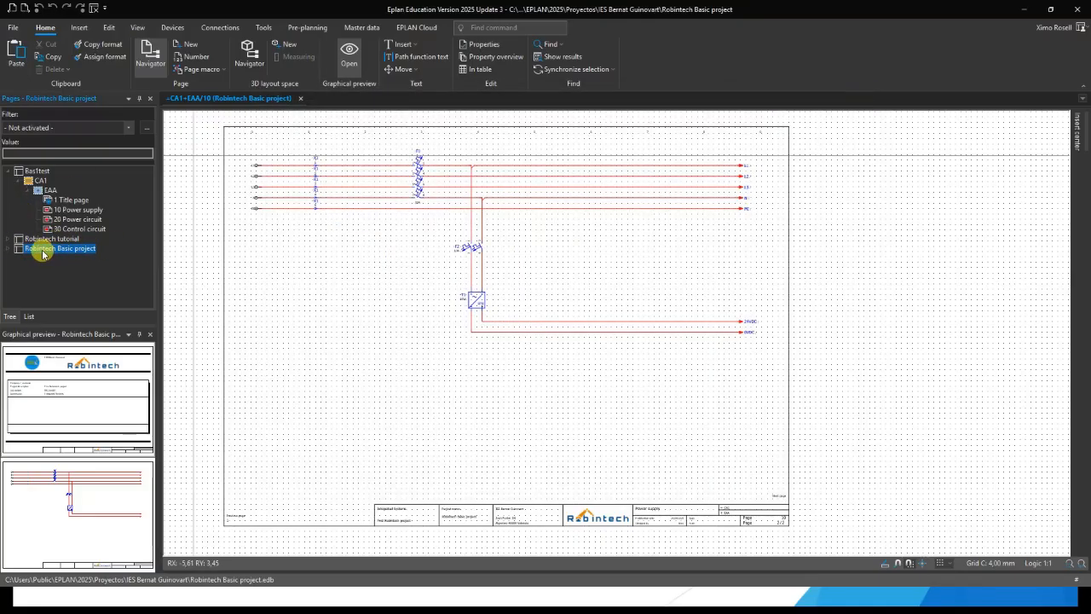
click(13, 27)
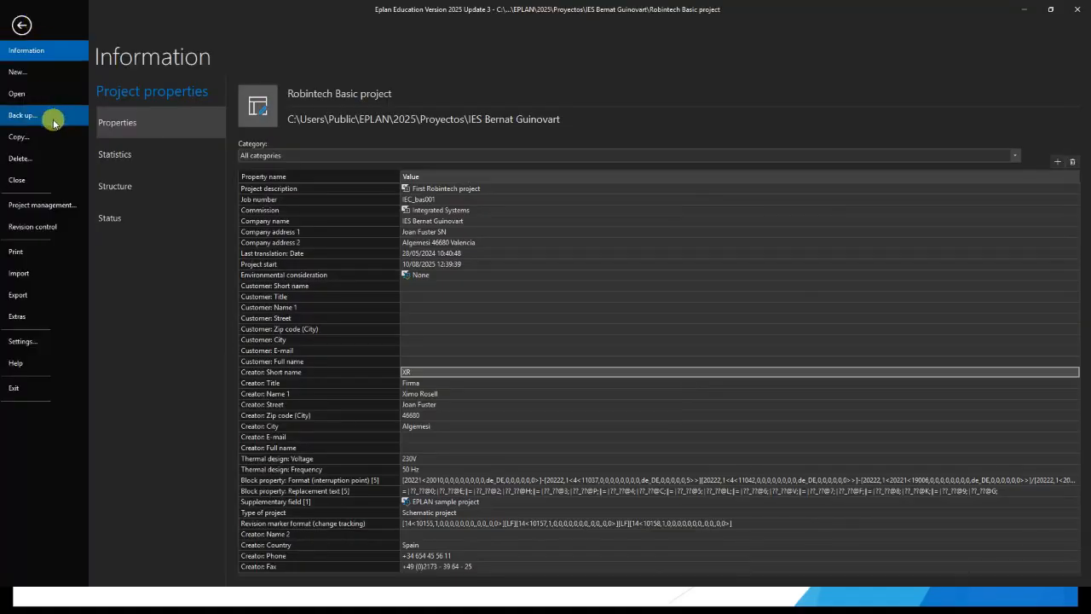
click(19, 181)
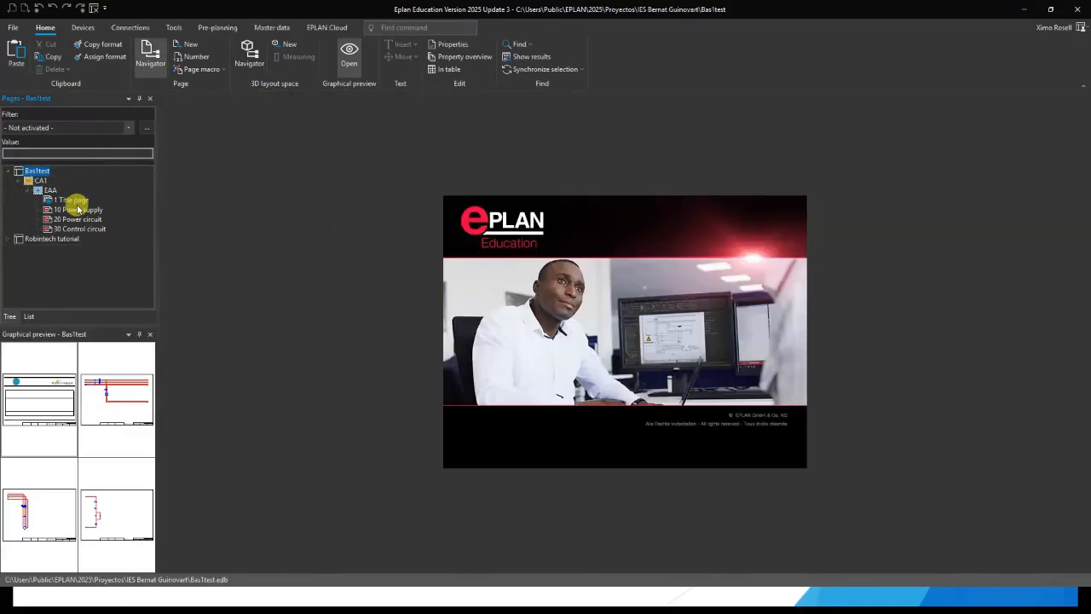
Create a new project named Robintech tutorial 2 using Robintech Basic project.zw9 as its basic project.
click(13, 27)
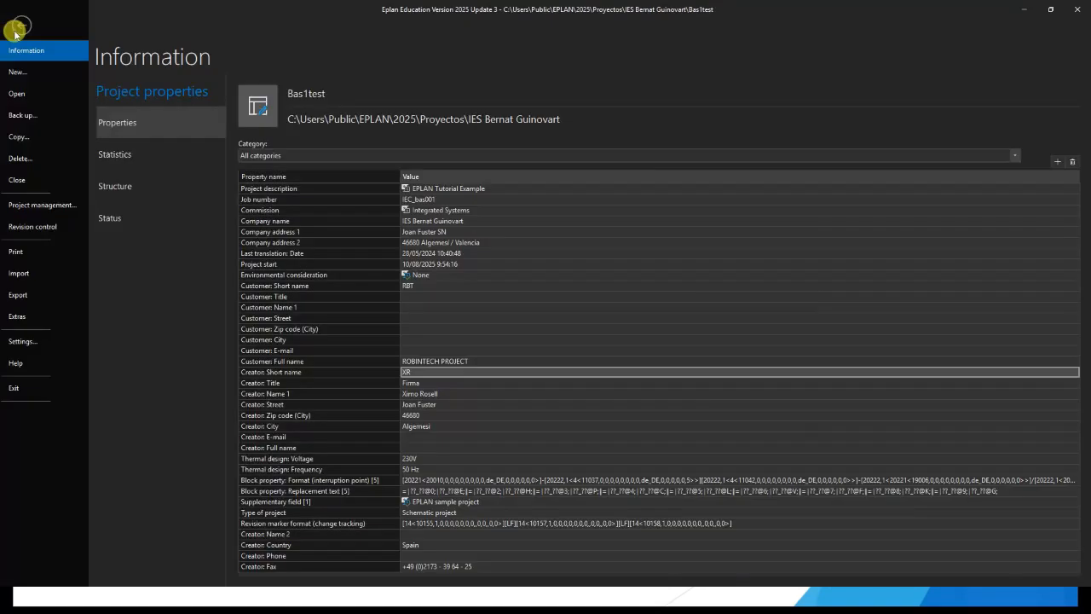
click(37, 79)
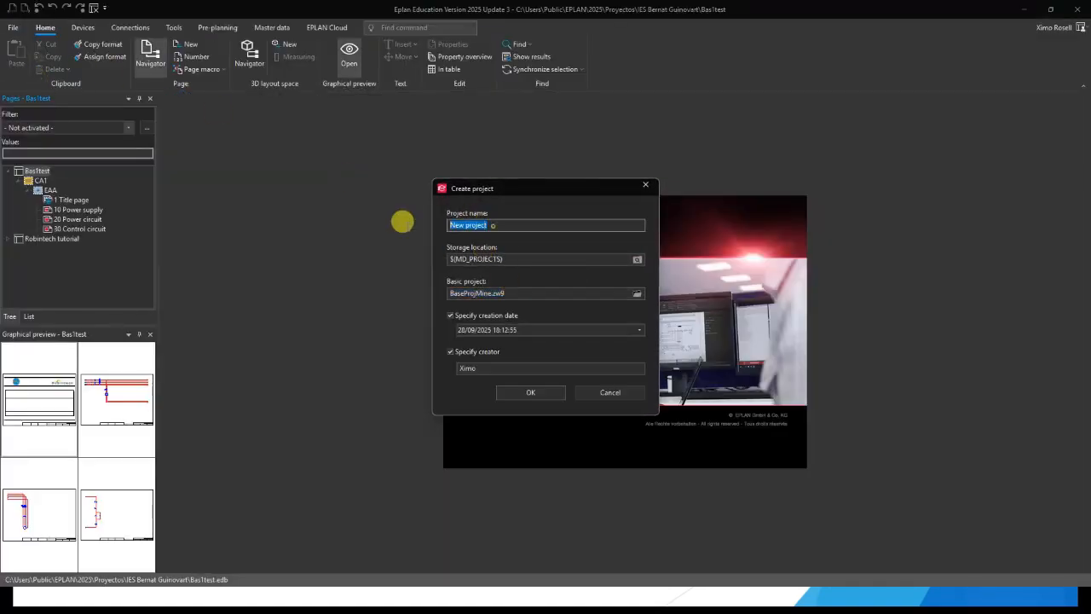
text(Robintech tutorial 2)
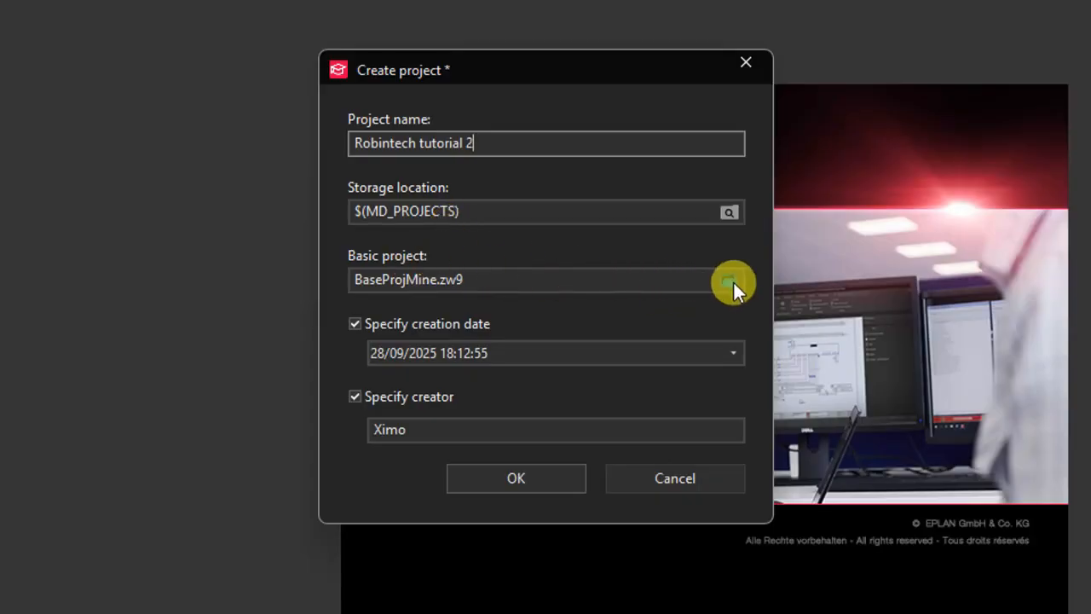
click(731, 279)
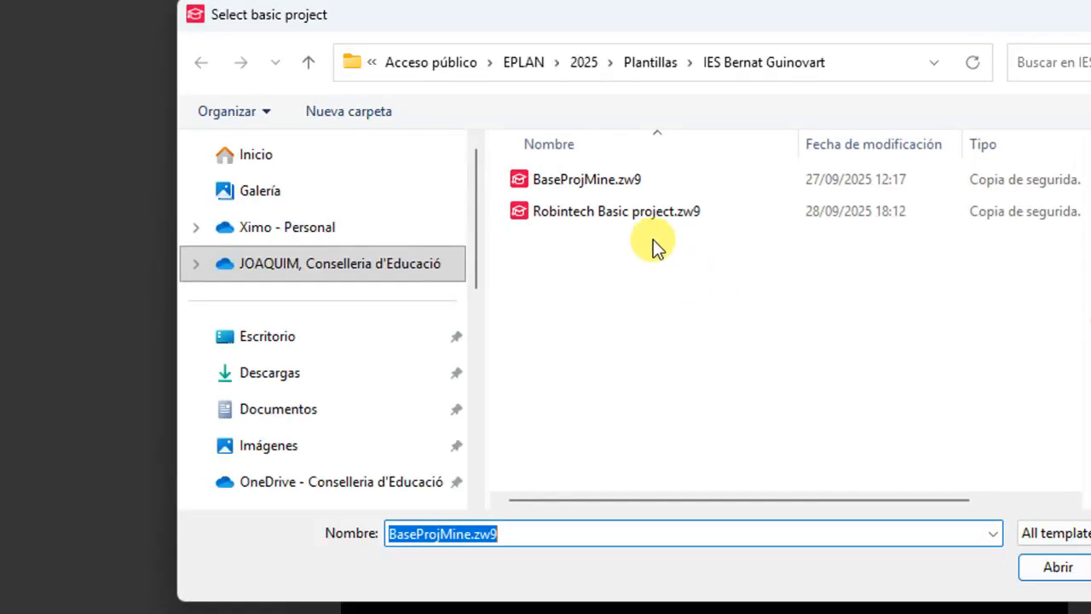
click(609, 220)
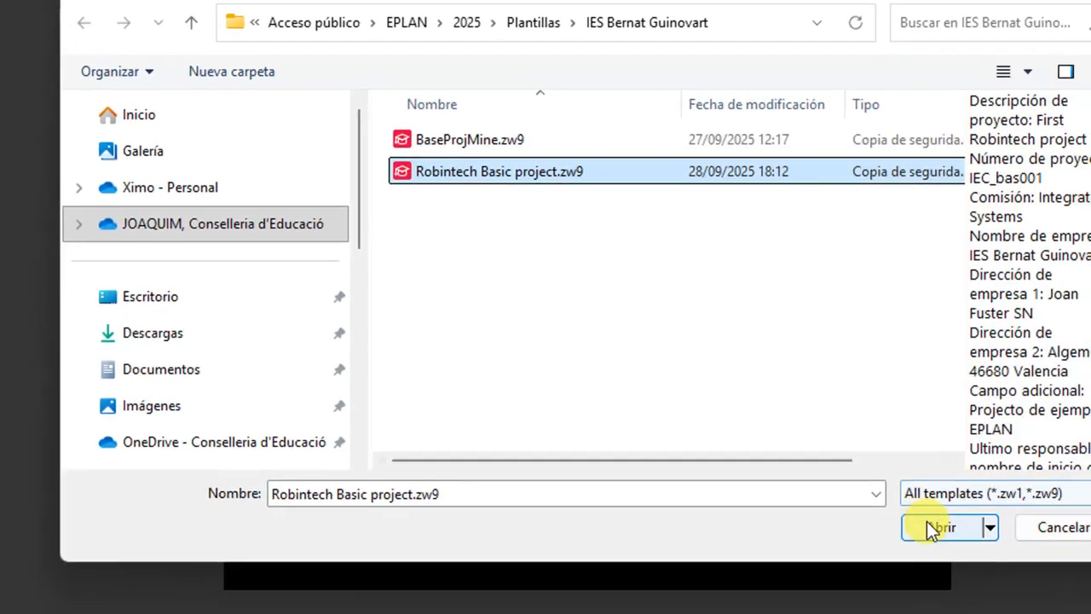
click(1046, 563)
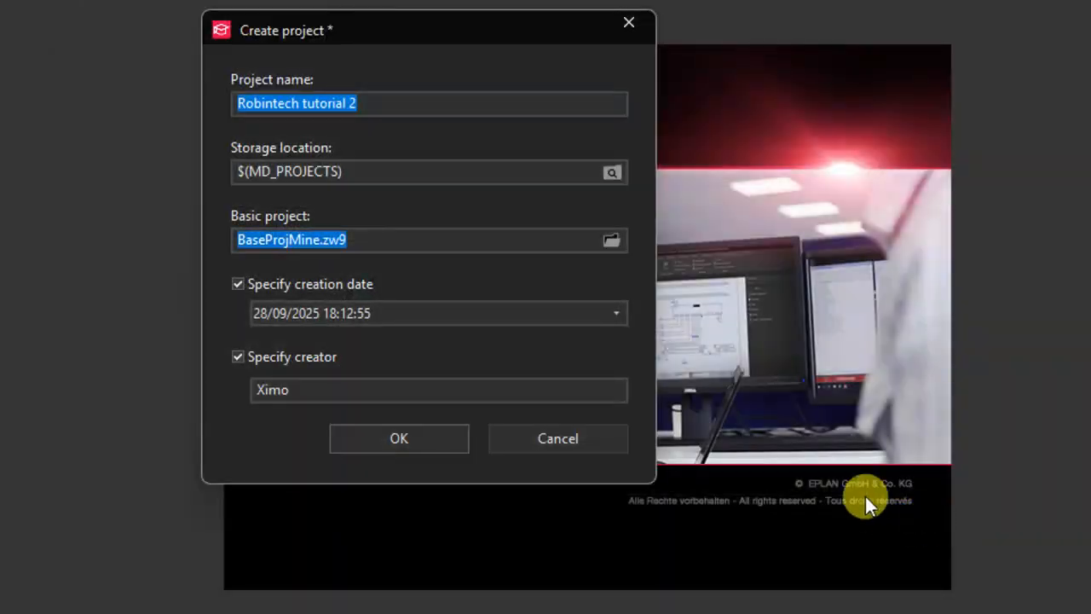
click(433, 437)
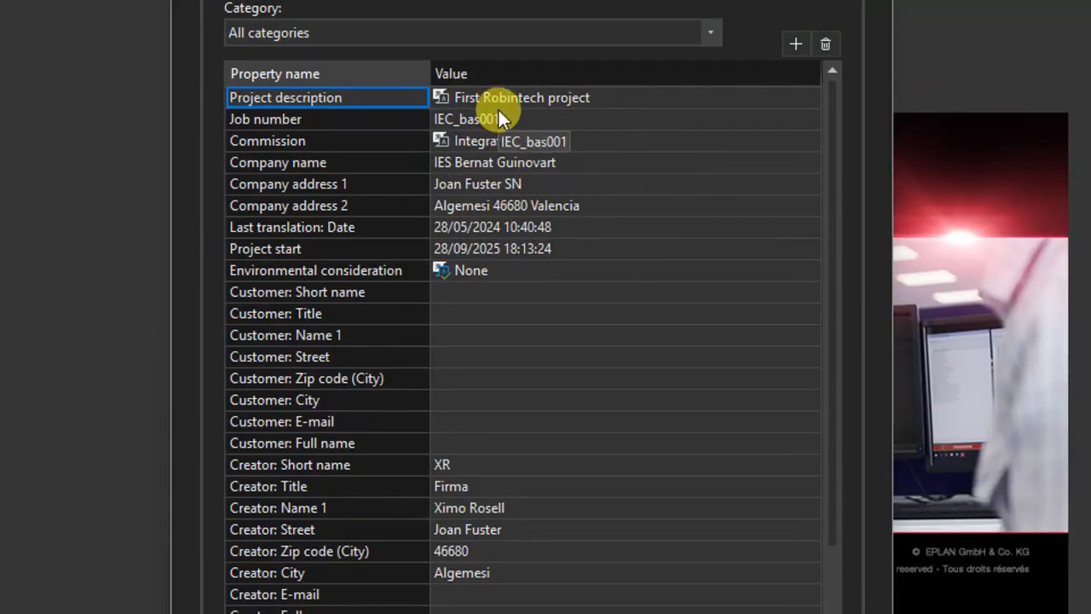
Set the project description to Second Robintech project and accept the new project's properties.
click(474, 99)
click(474, 99)
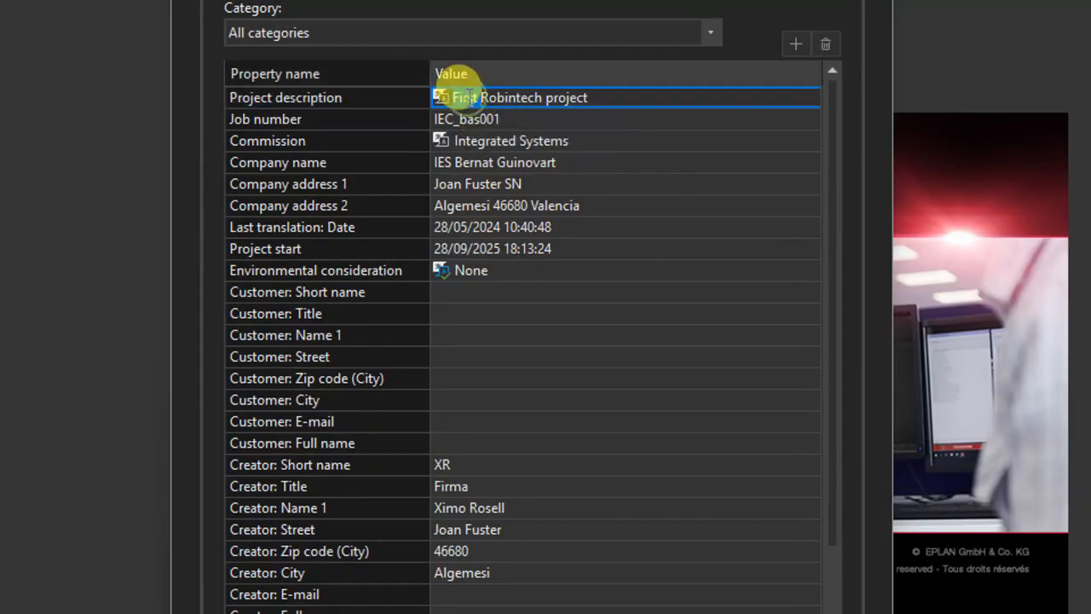
text(Second)
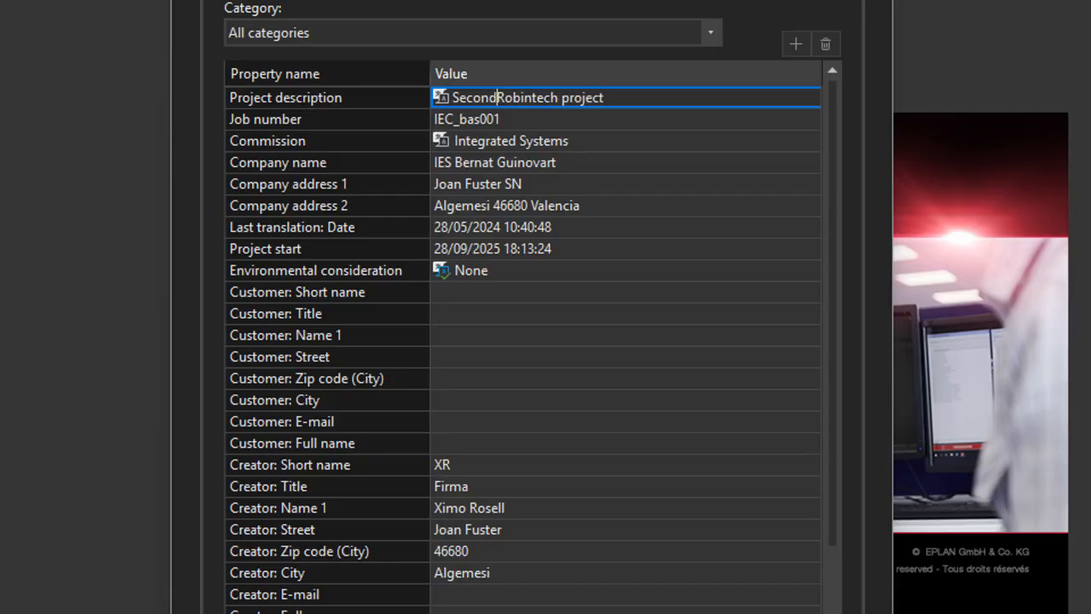
scroll(512, 512, down, 2)
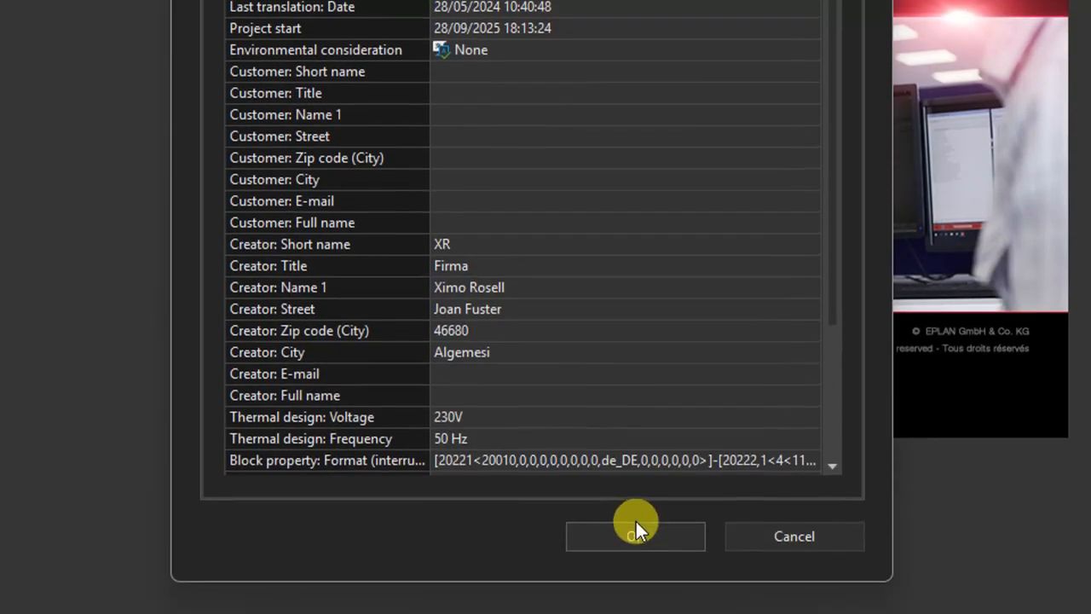
click(636, 522)
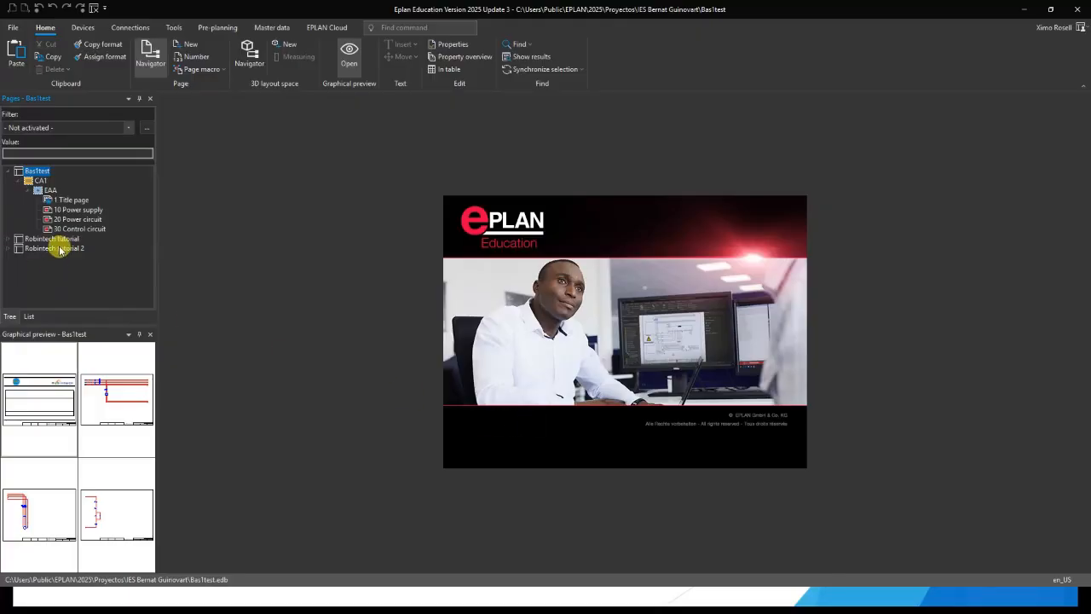
Expand Robintech tutorial 2 down to its pages, open the 10 Power supply page and examine its title block.
click(60, 248)
click(9, 248)
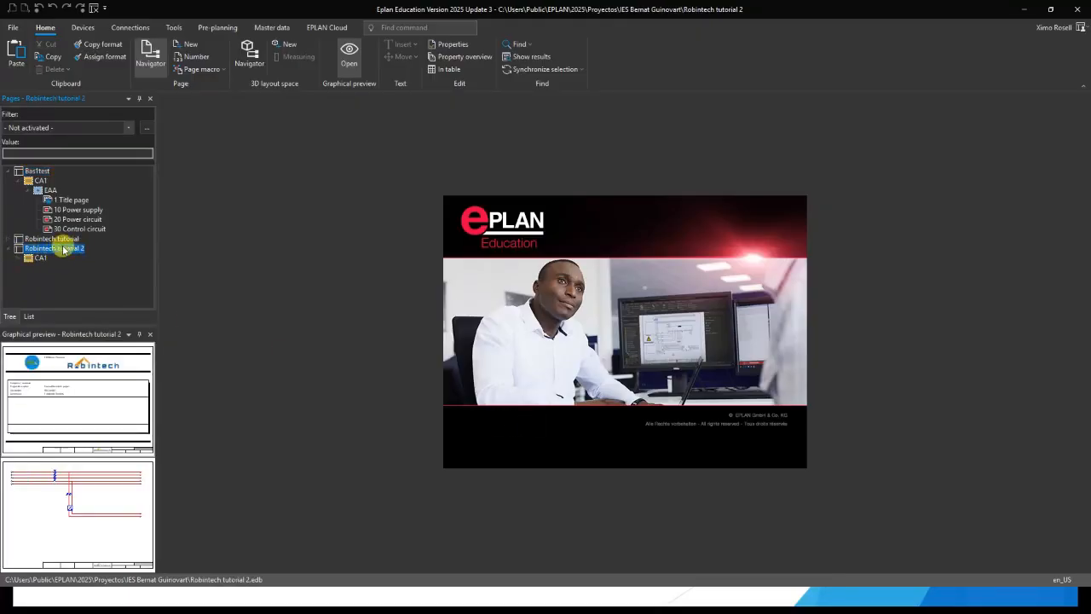
click(18, 258)
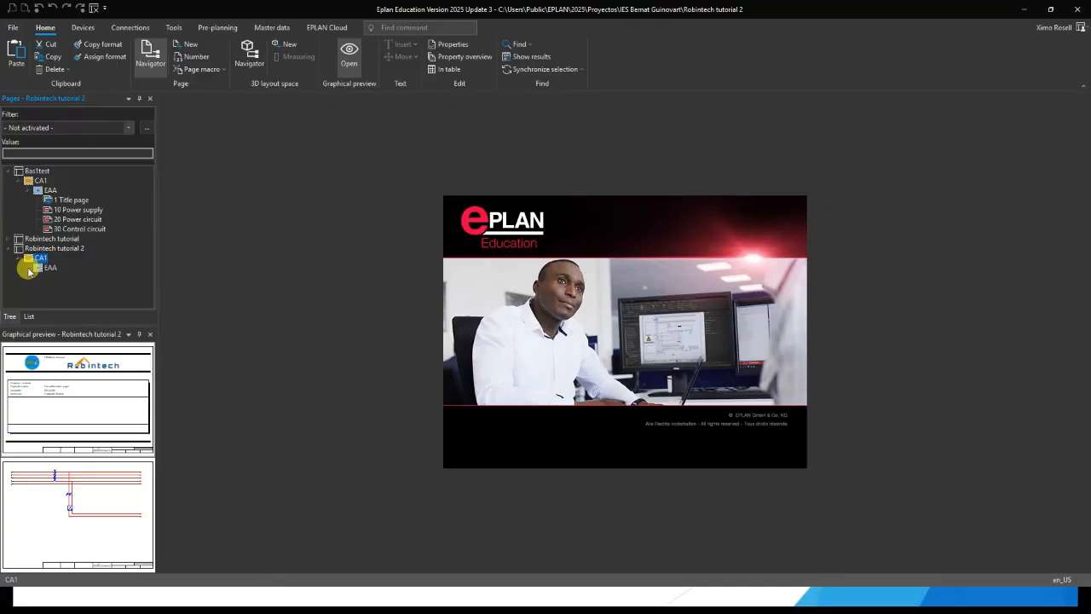
click(28, 268)
click(75, 288)
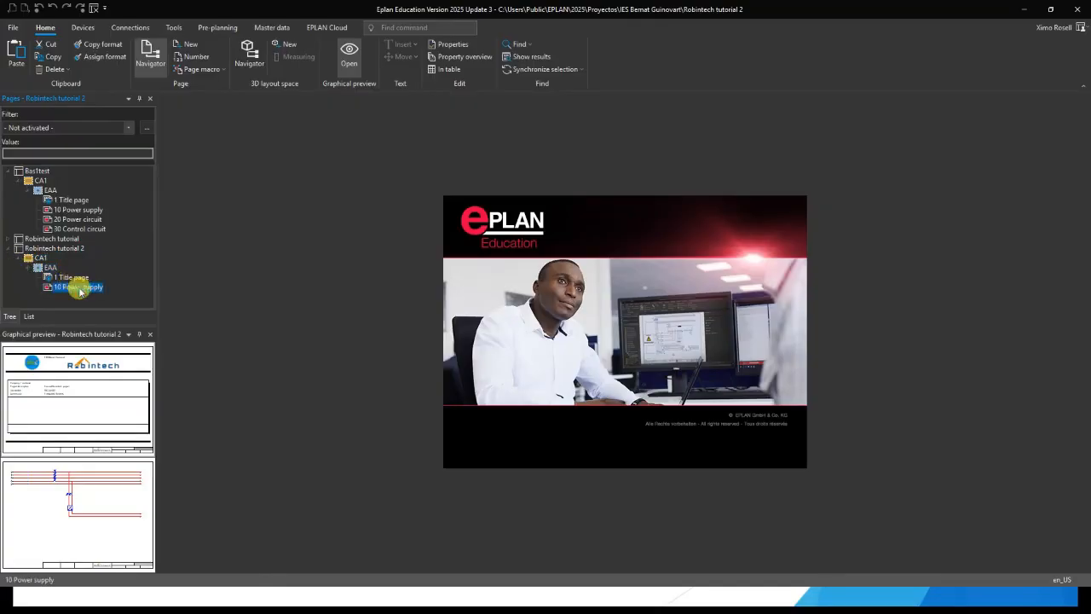
double_click(75, 288)
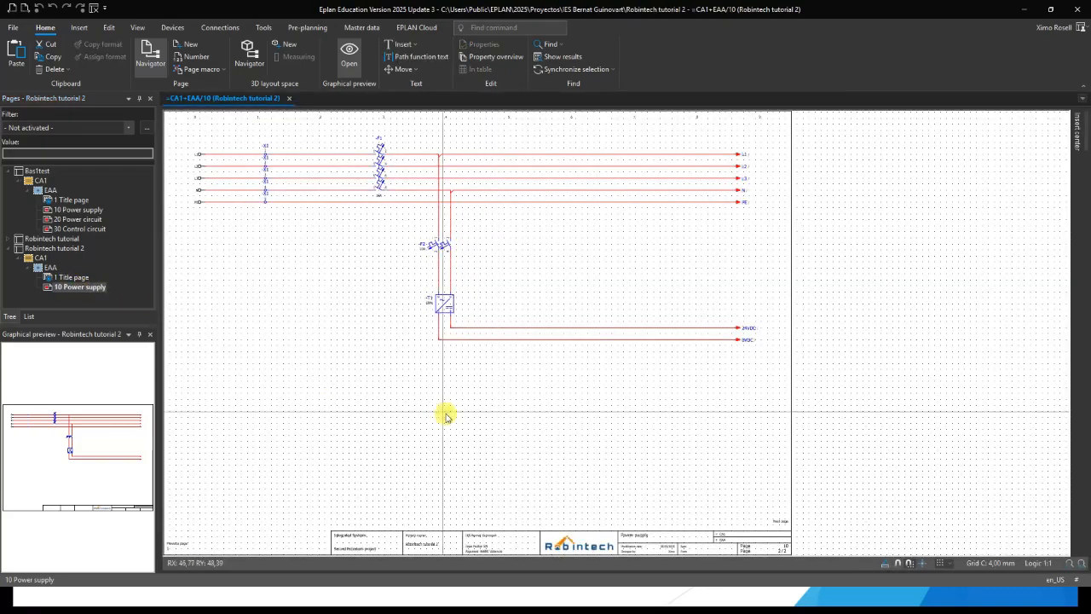
scroll(595, 505, up, 2)
scroll(595, 505, up, 3)
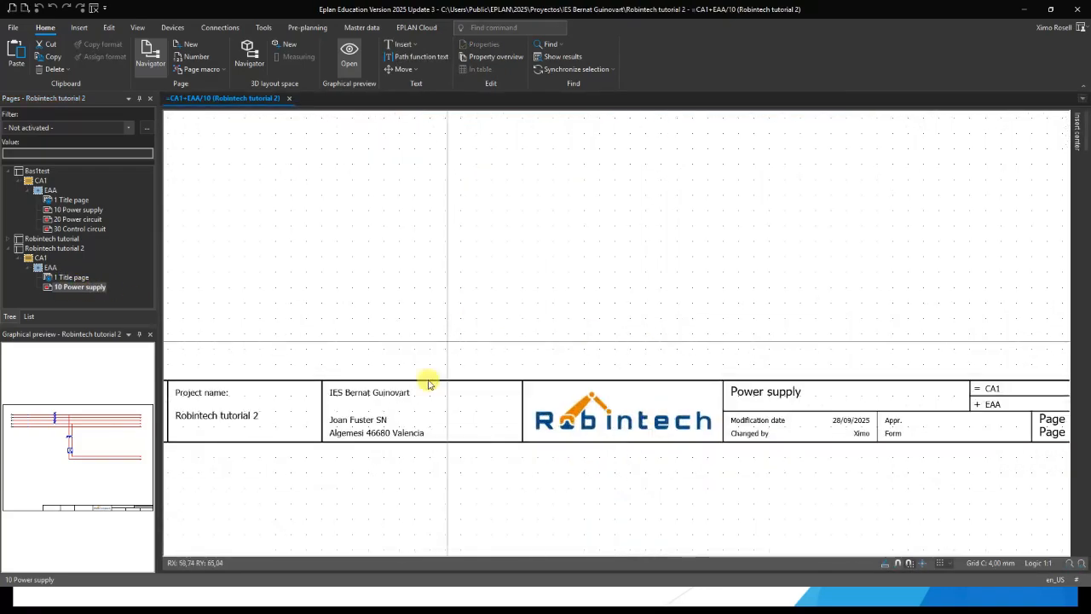
scroll(481, 341, down, 4)
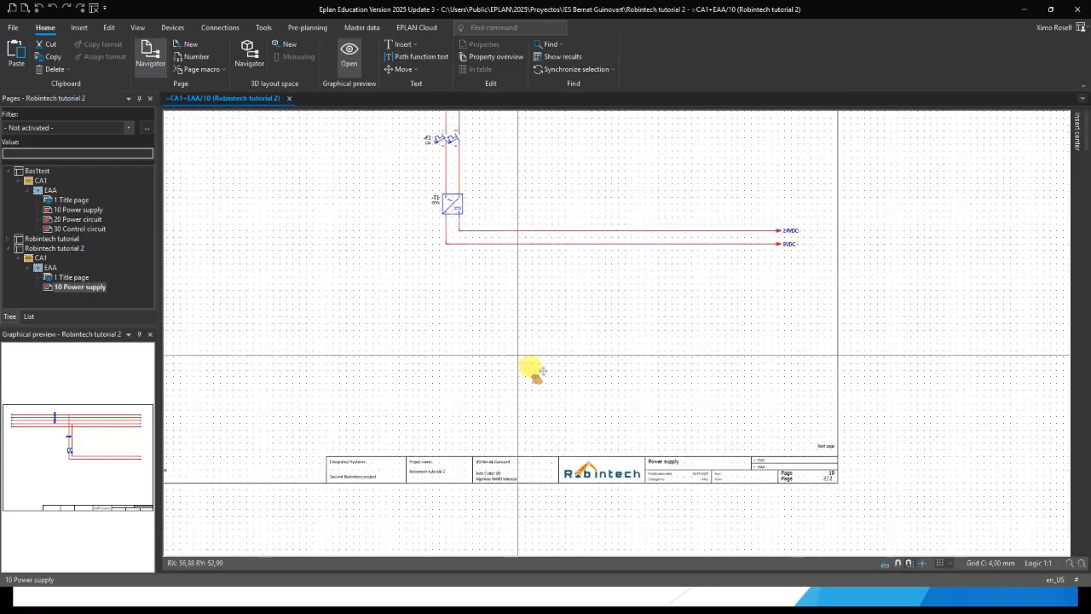
Open the 1 Title page of Robintech tutorial 2 and check the project data on it.
double_click(67, 277)
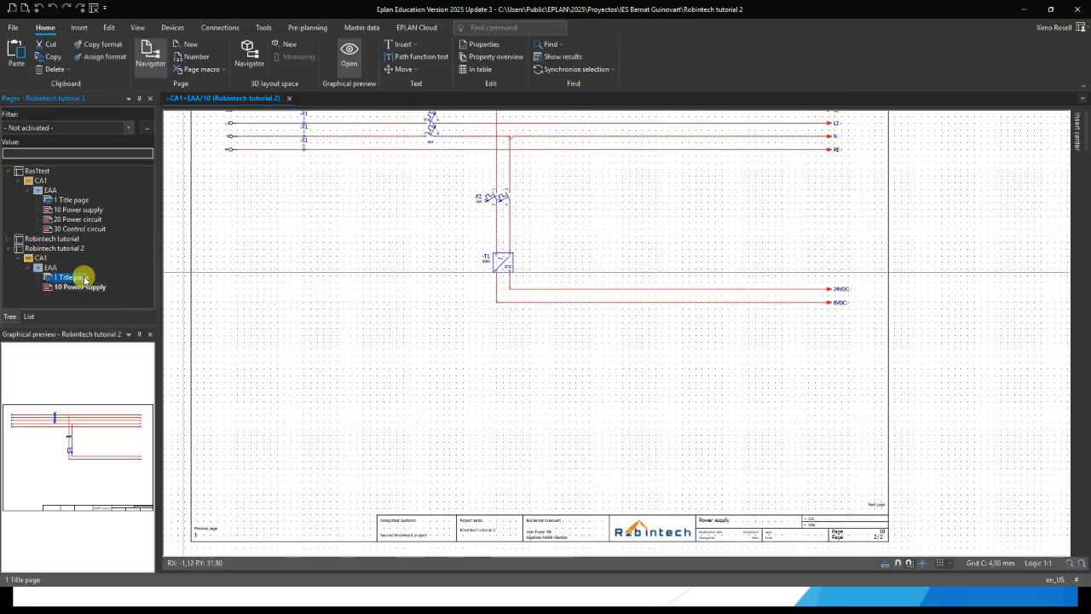
scroll(549, 256, down, 3)
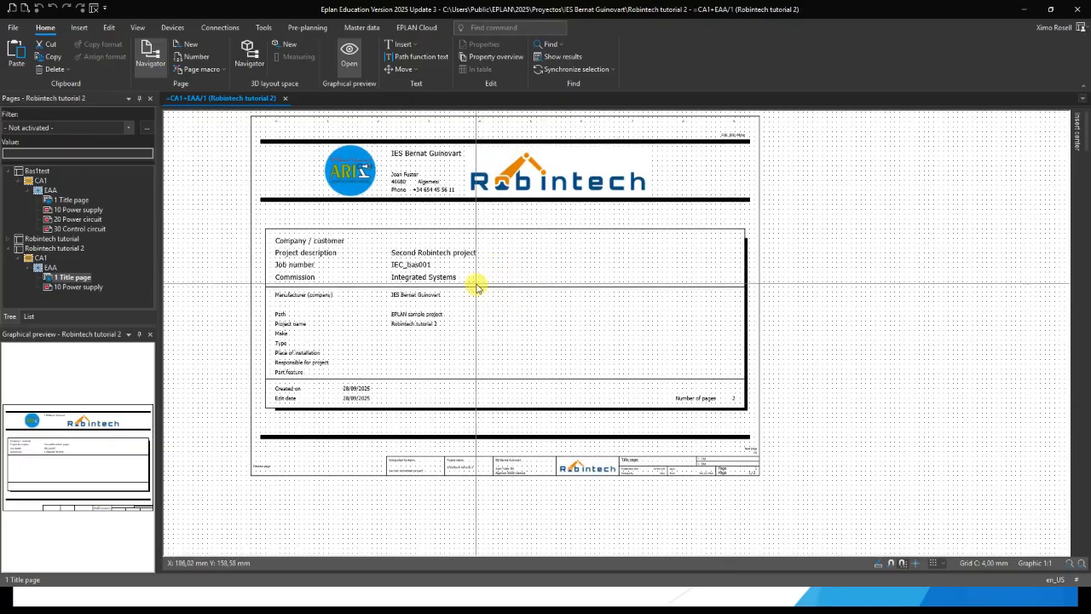
middle_drag(474, 278, 487, 290)
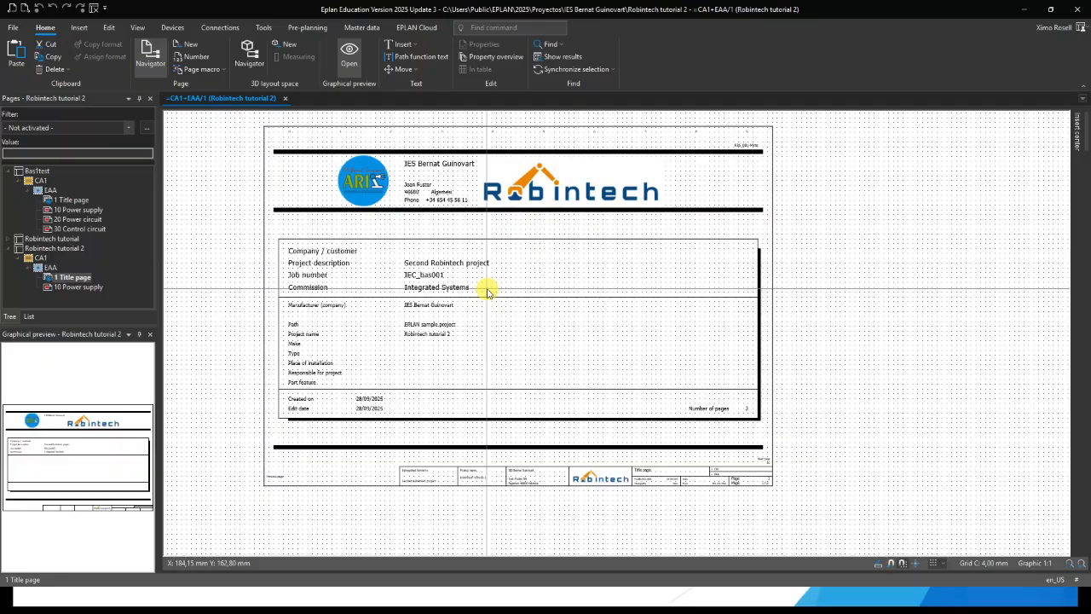